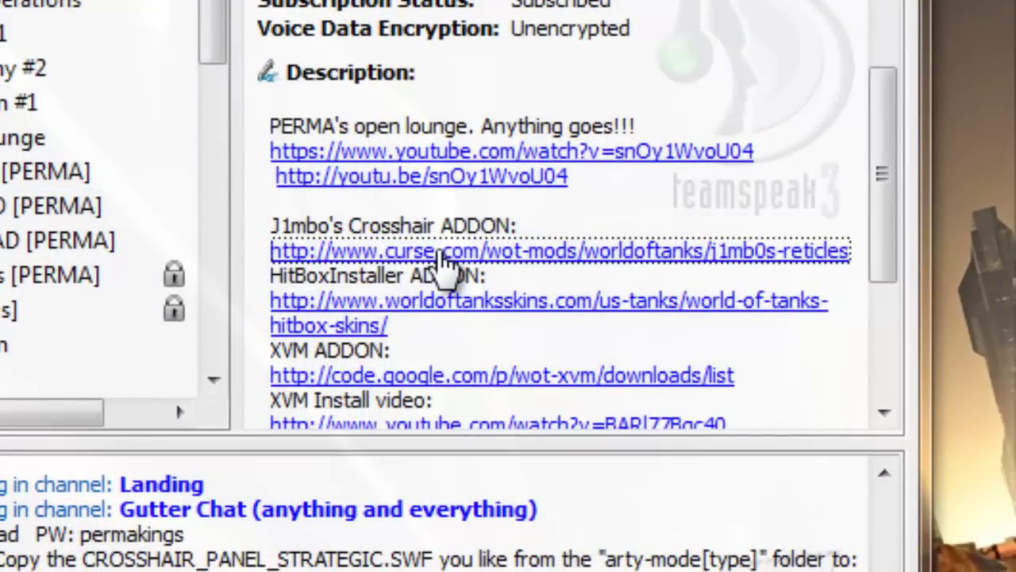
Follow the curse.com link under J1mbo's Crosshair ADDON in the TeamSpeak channel description
{"action": "left_click", "coordinate": [443, 252]}
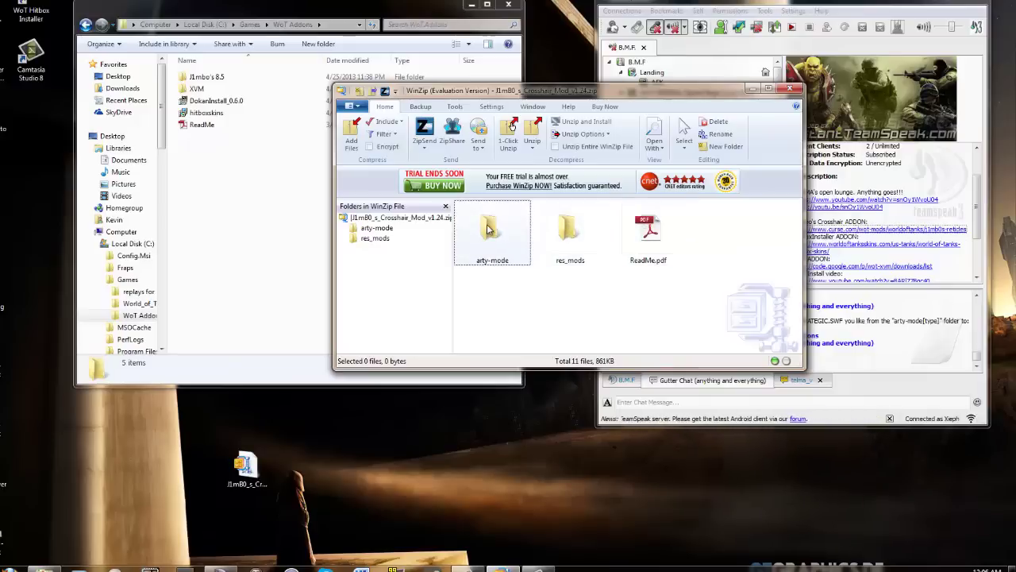
Extract arty-mode and res_mods to C:\Games\WoT Addons\J1mbo's 8.5, then close the dialog
{"action": "left_click", "coordinate": [488, 229]}
{"action": "left_click", "coordinate": [570, 229], "text": "ctrl"}
{"action": "right_click", "coordinate": [573, 227]}
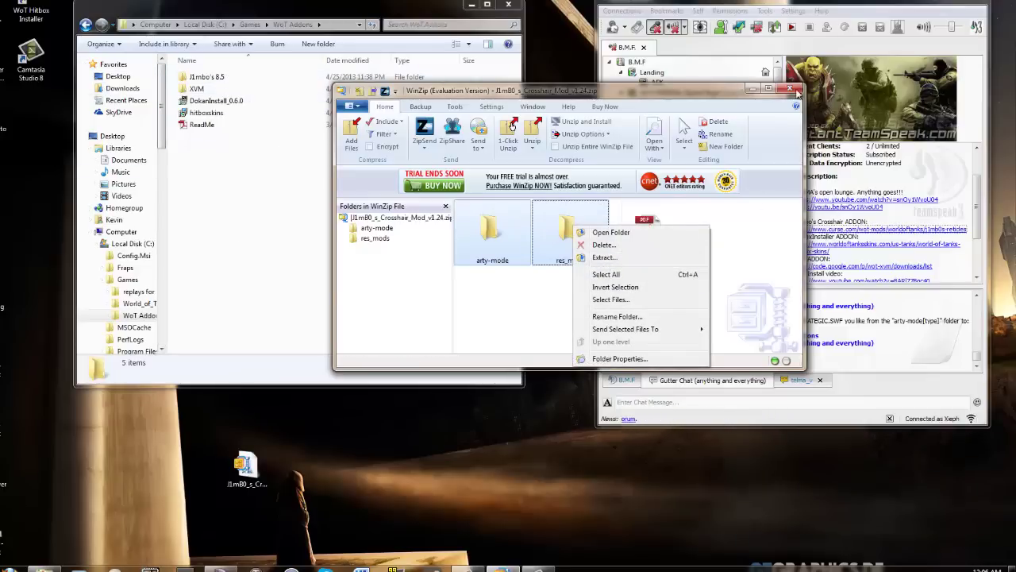
{"action": "left_click", "coordinate": [607, 258]}
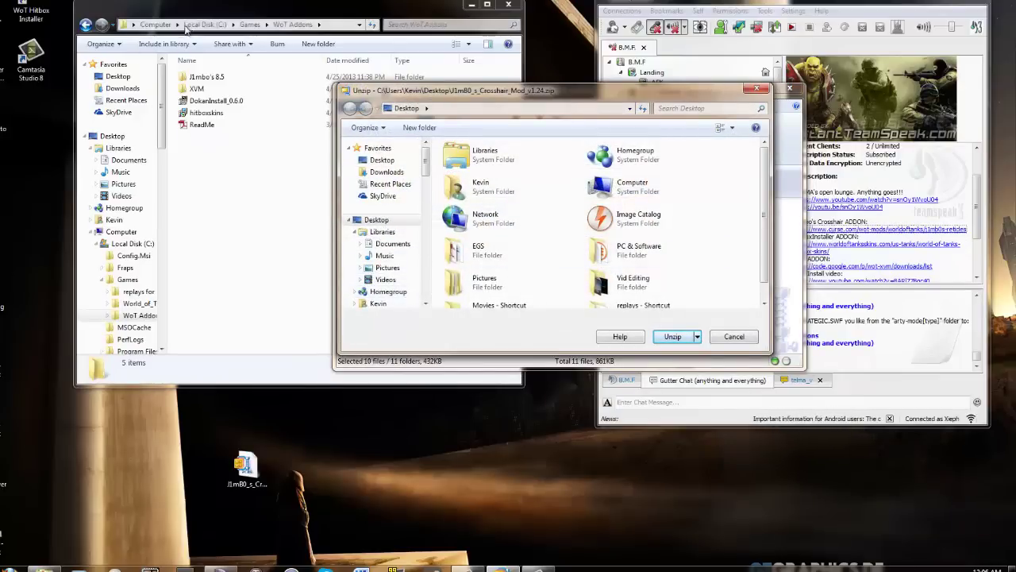
{"action": "scroll", "coordinate": [425, 307], "scroll_direction": "down", "scroll_amount": 2}
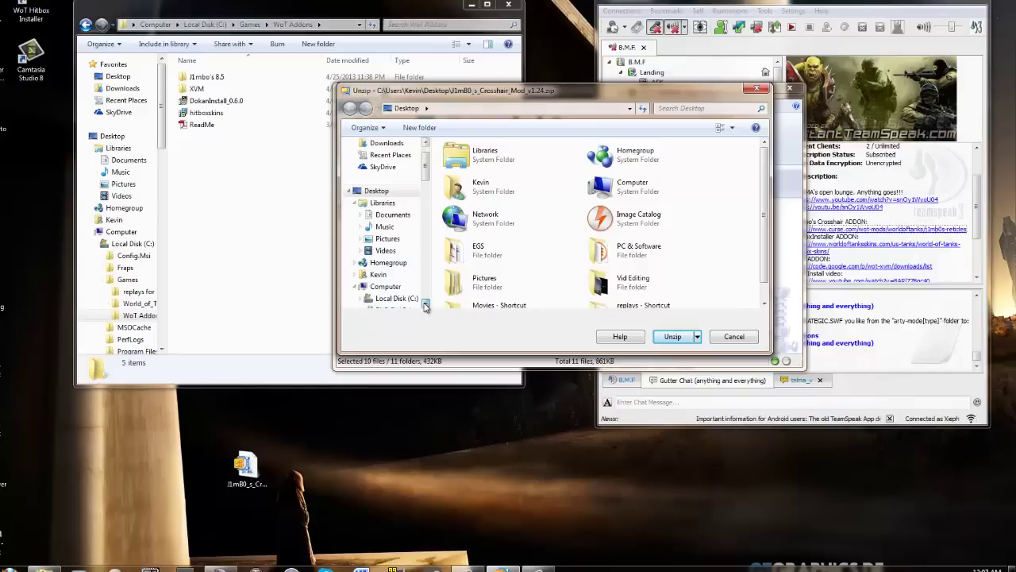
{"action": "left_click", "coordinate": [398, 275]}
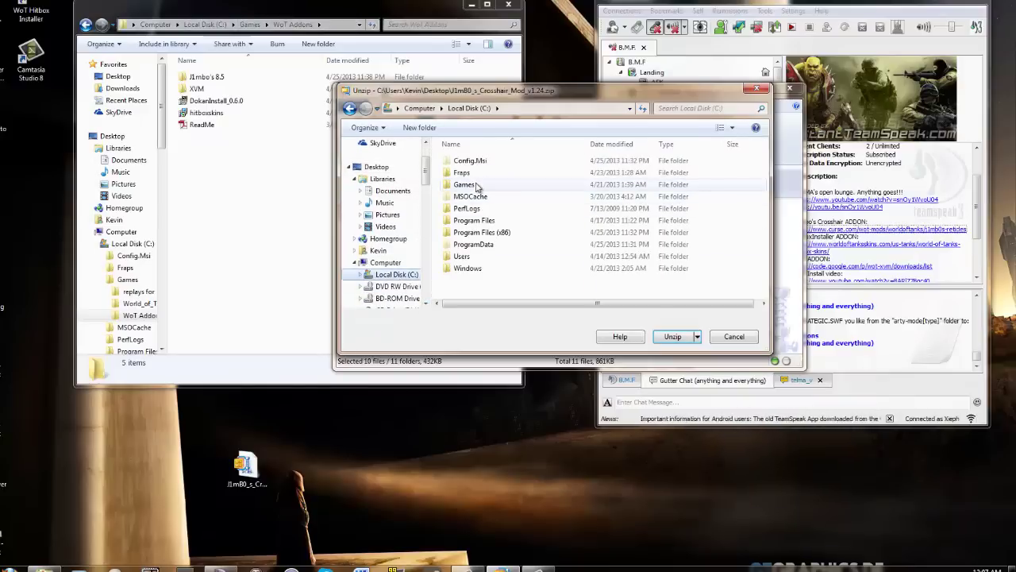
{"action": "double_click", "coordinate": [481, 184]}
{"action": "double_click", "coordinate": [493, 184]}
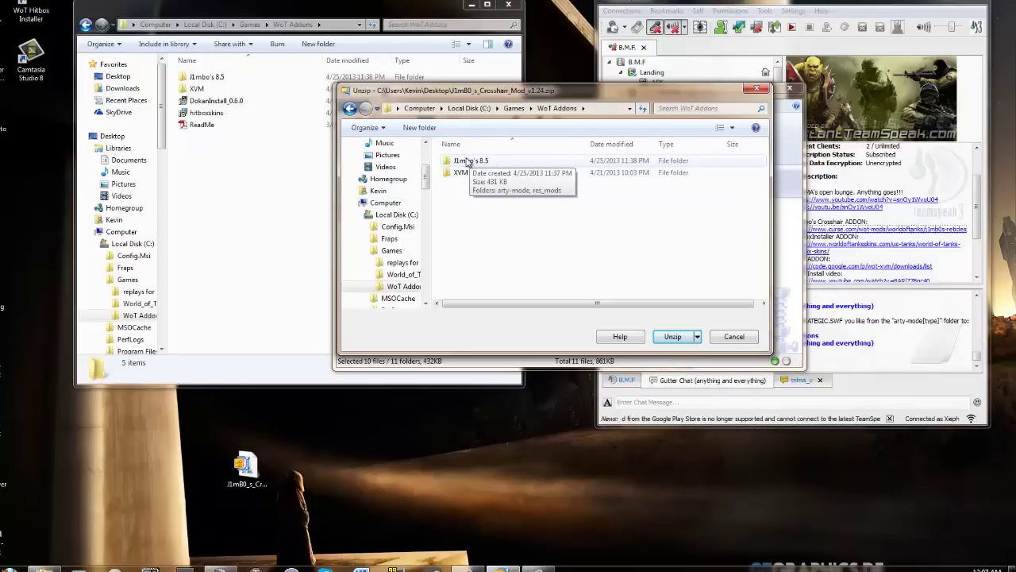
{"action": "double_click", "coordinate": [469, 162]}
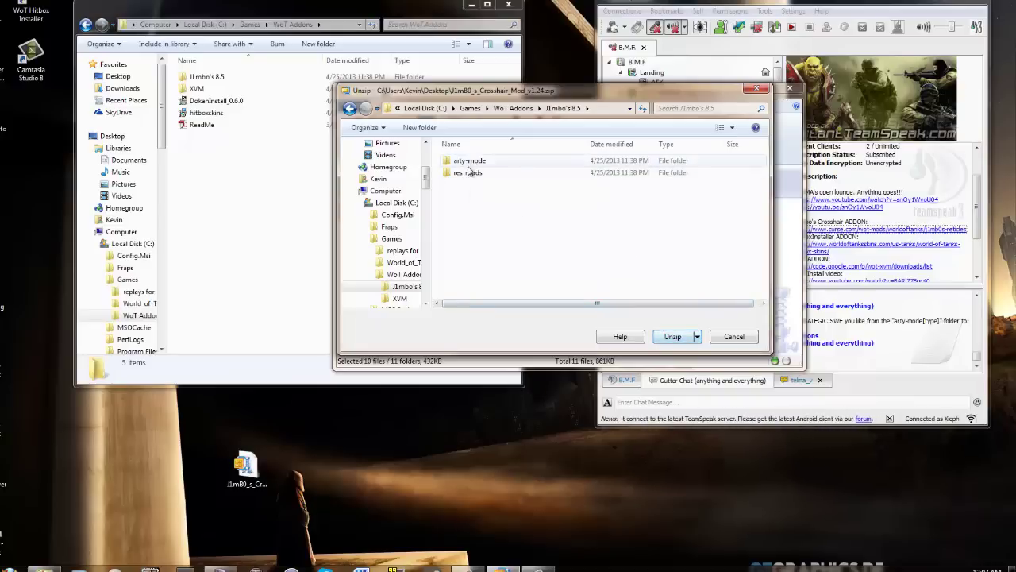
{"action": "left_click", "coordinate": [755, 90]}
Open the J1mbo's 8.5 folder and shift its window slightly right
{"action": "left_click", "coordinate": [792, 89]}
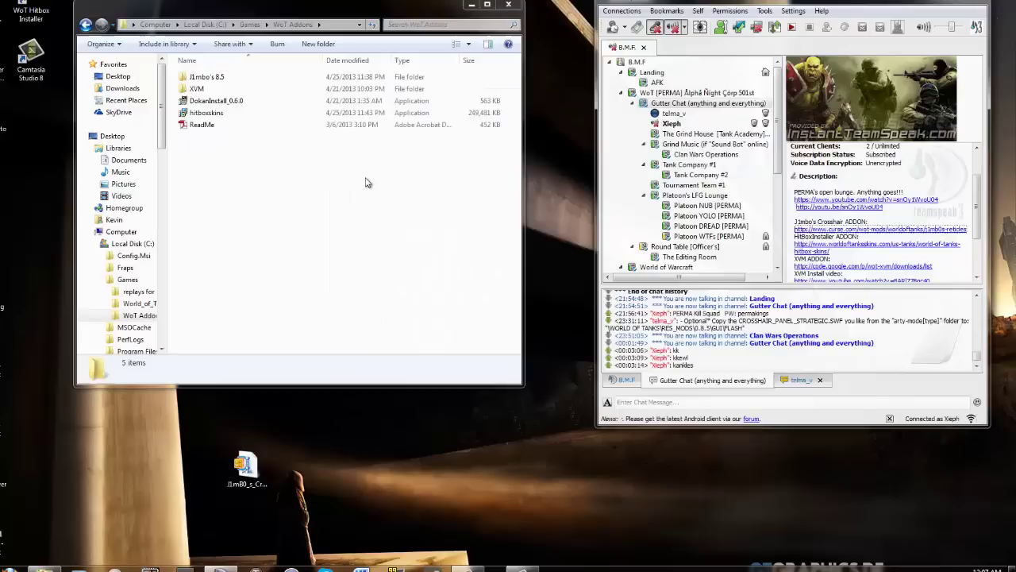
{"action": "left_click", "coordinate": [201, 77]}
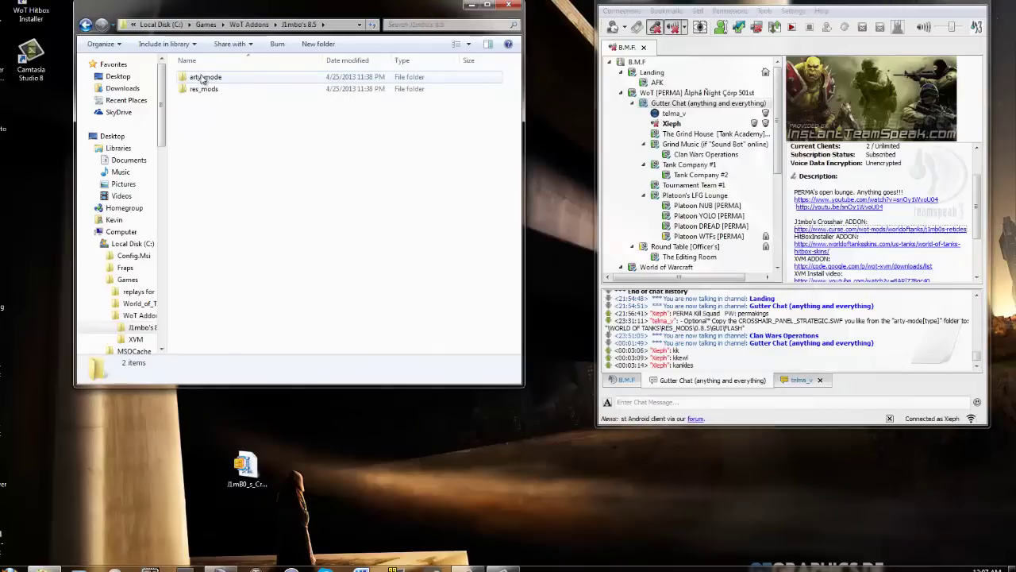
{"action": "left_click_drag", "start_coordinate": [240, 16], "coordinate": [289, 20]}
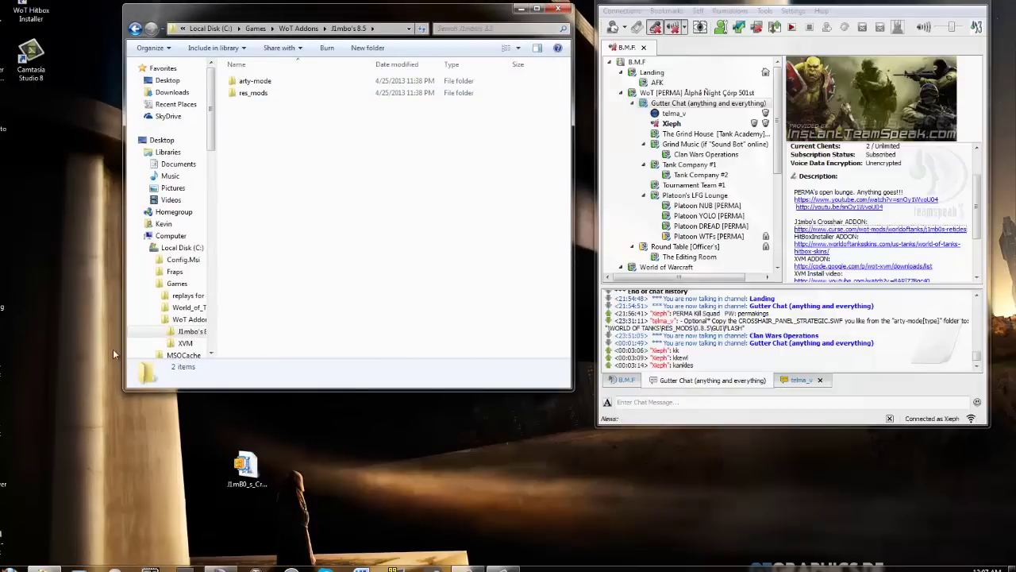
Open a second Explorer window at C:\Games\World_of_Tanks
{"action": "key", "text": "super+e"}
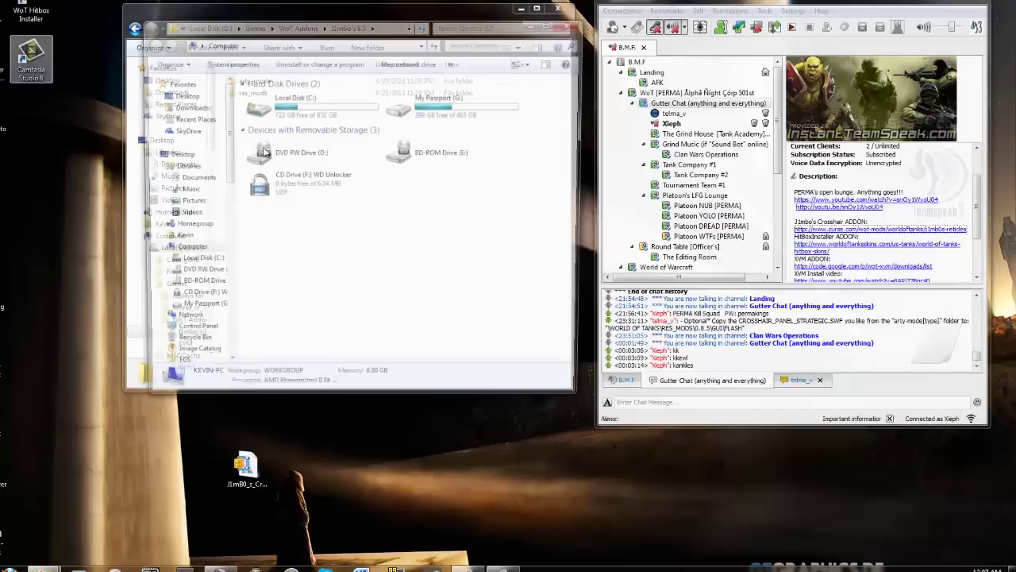
{"action": "double_click", "coordinate": [307, 98]}
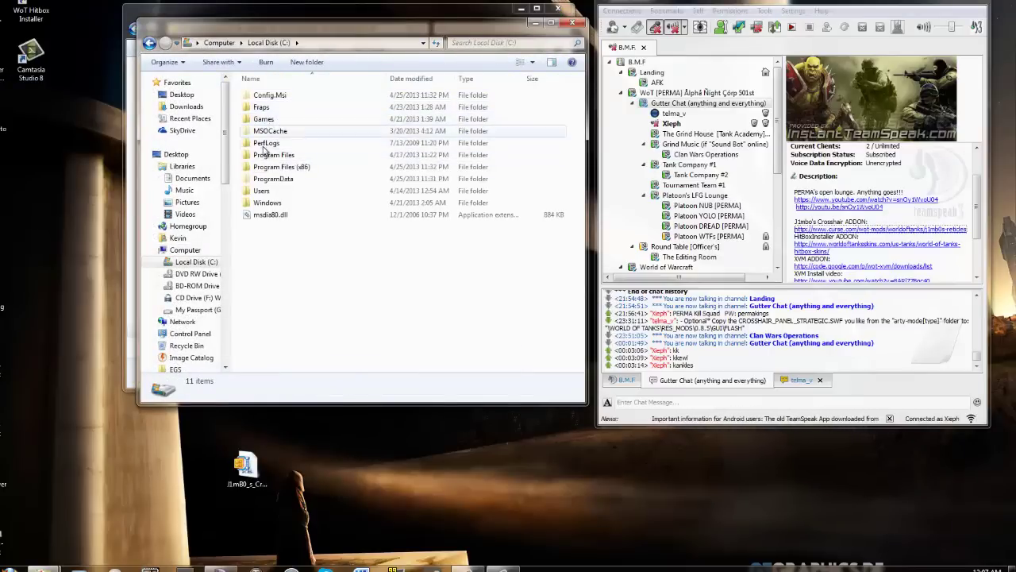
{"action": "double_click", "coordinate": [266, 119]}
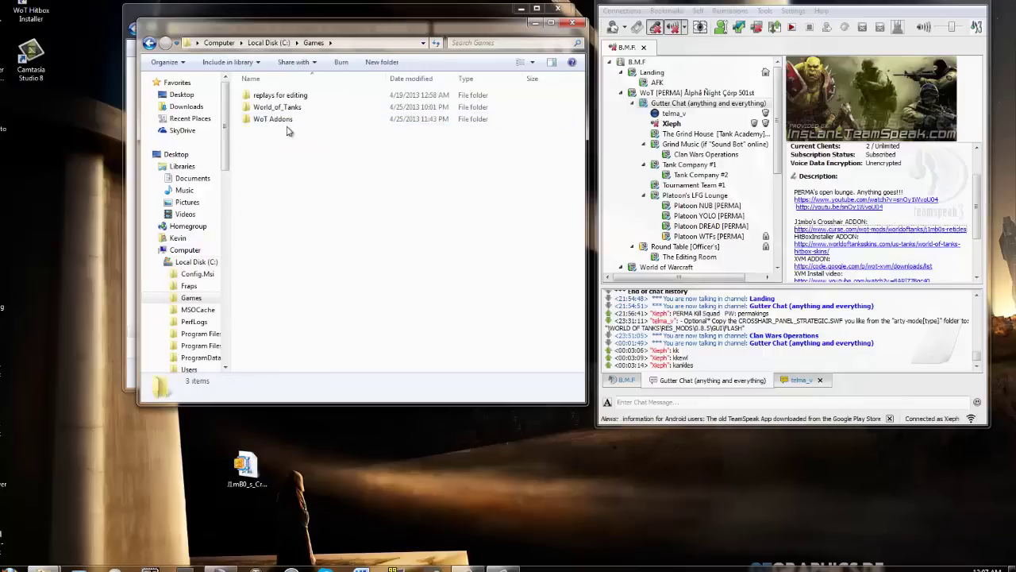
{"action": "double_click", "coordinate": [275, 108]}
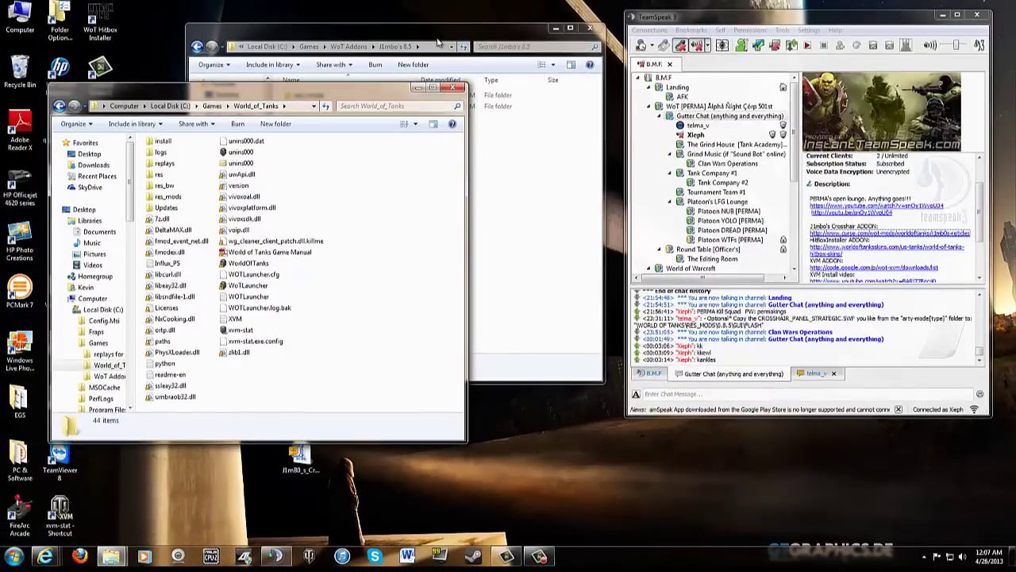
Place the windows side by side, showing the mod's res_mods and the game's res_mods
{"action": "left_click_drag", "start_coordinate": [437, 42], "coordinate": [761, 88]}
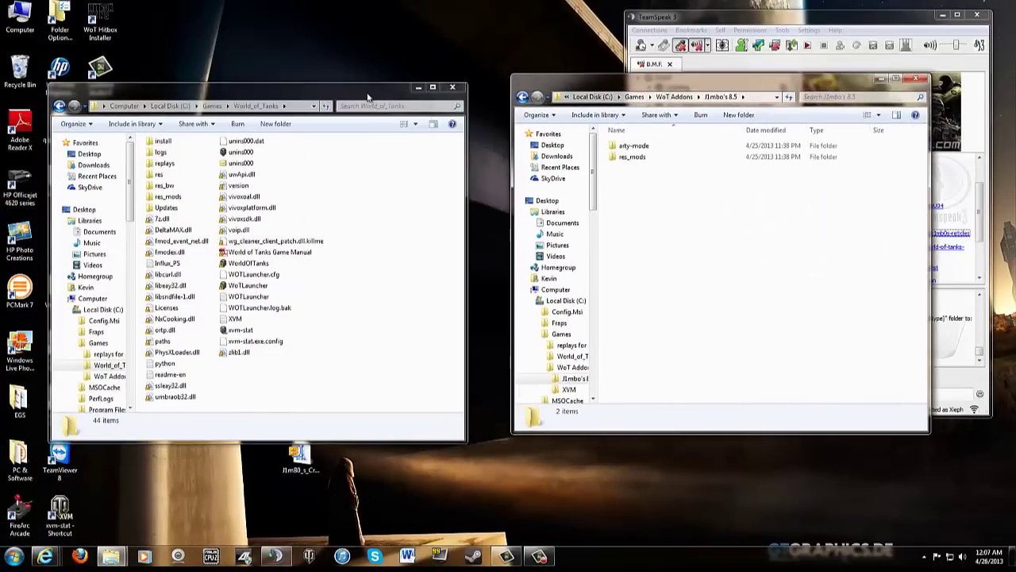
{"action": "left_click_drag", "start_coordinate": [368, 97], "coordinate": [381, 89]}
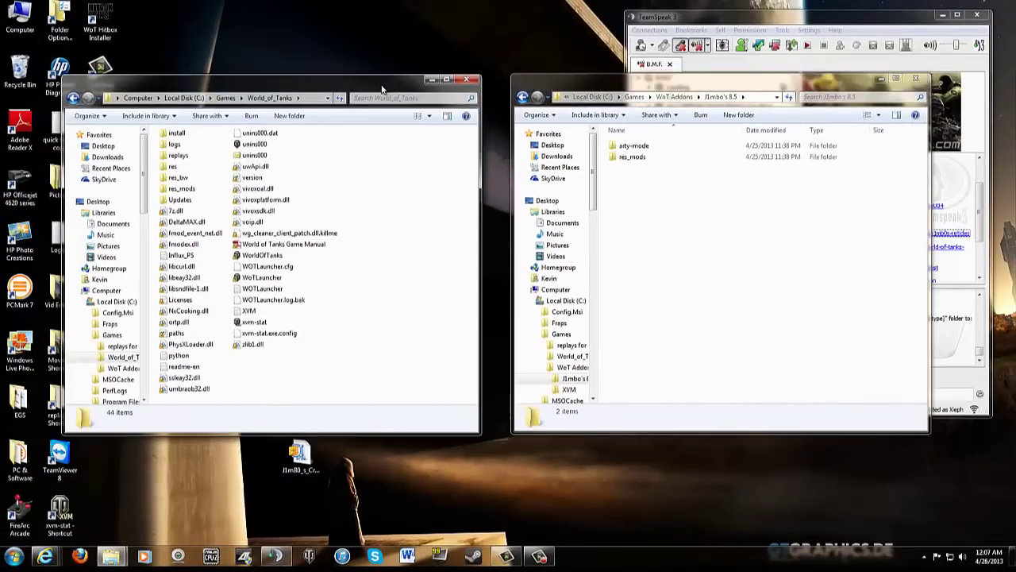
{"action": "double_click", "coordinate": [633, 157]}
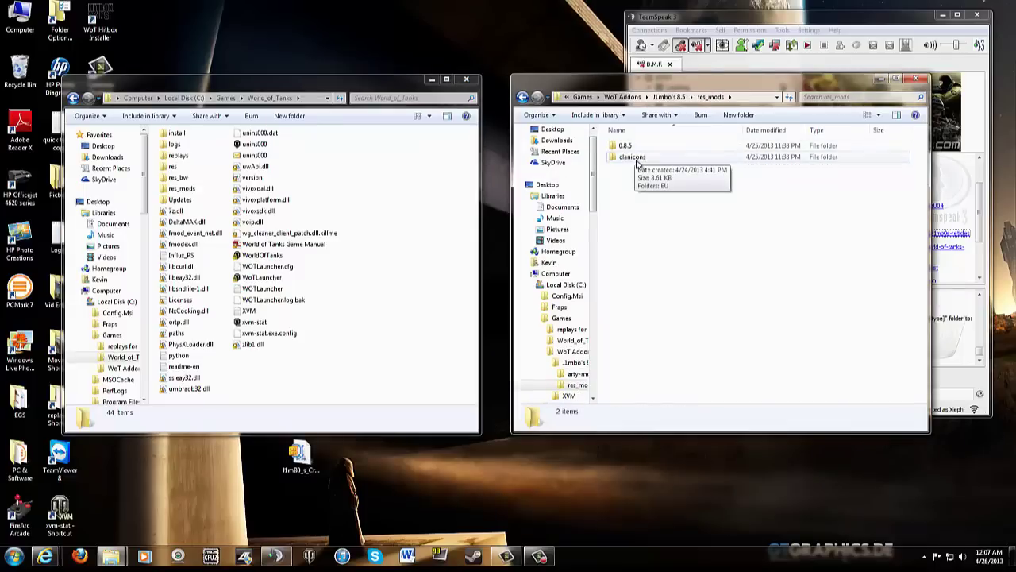
{"action": "left_click", "coordinate": [206, 83]}
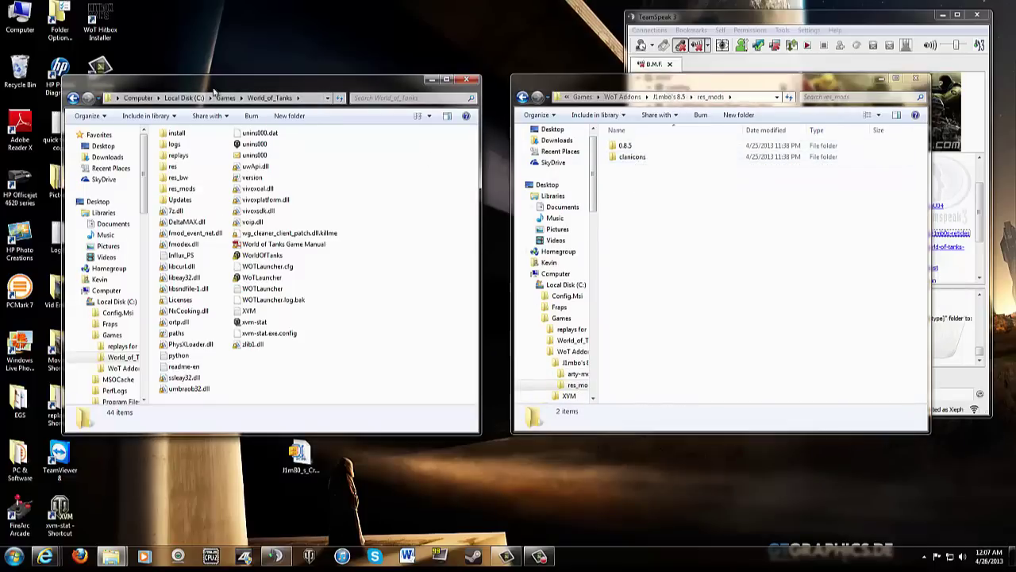
{"action": "double_click", "coordinate": [181, 189]}
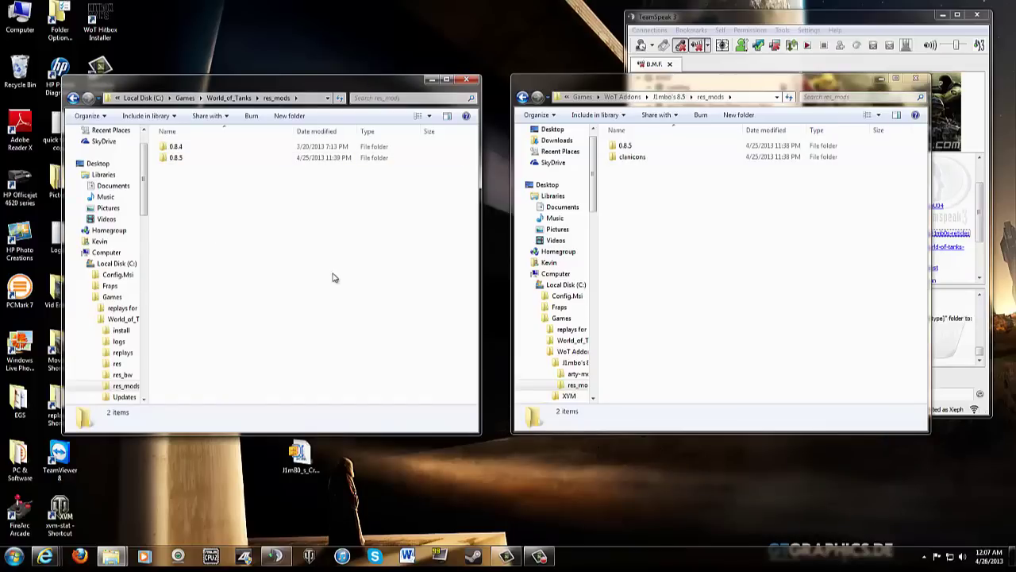
Copy the clanicons folder from the mod's res_mods into the game's res_mods
{"action": "right_click", "coordinate": [635, 160]}
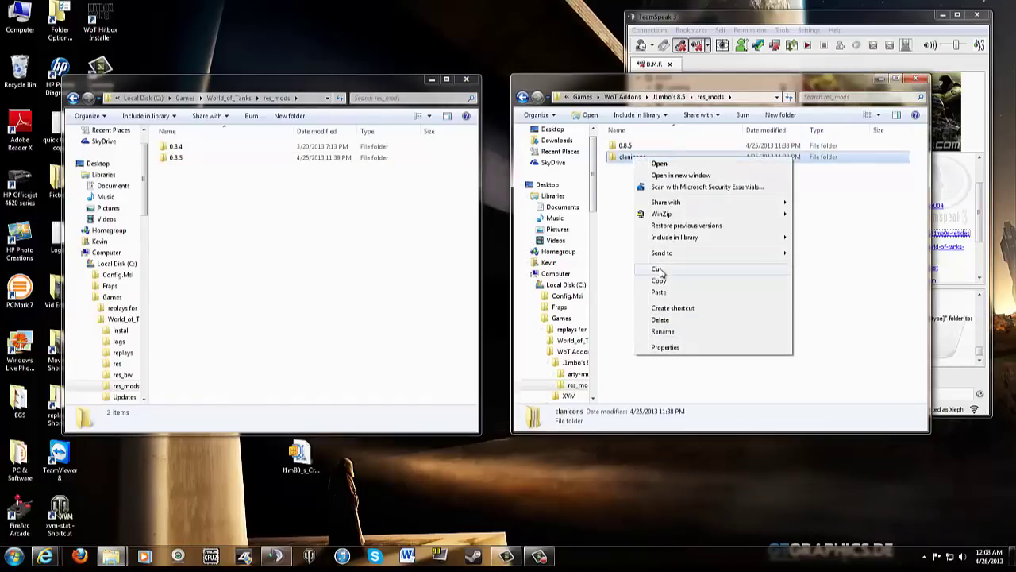
{"action": "left_click", "coordinate": [665, 283]}
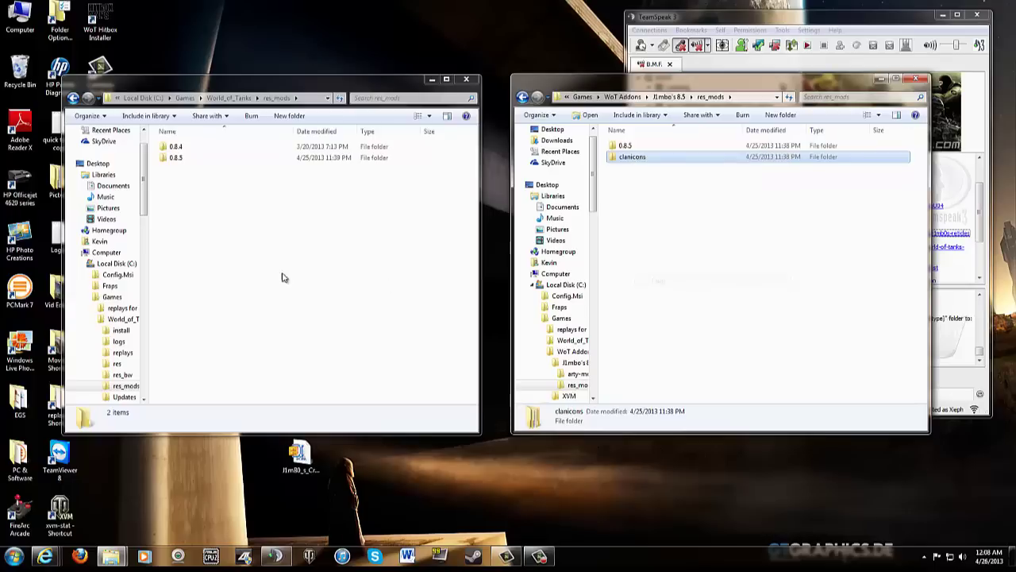
{"action": "right_click", "coordinate": [271, 248]}
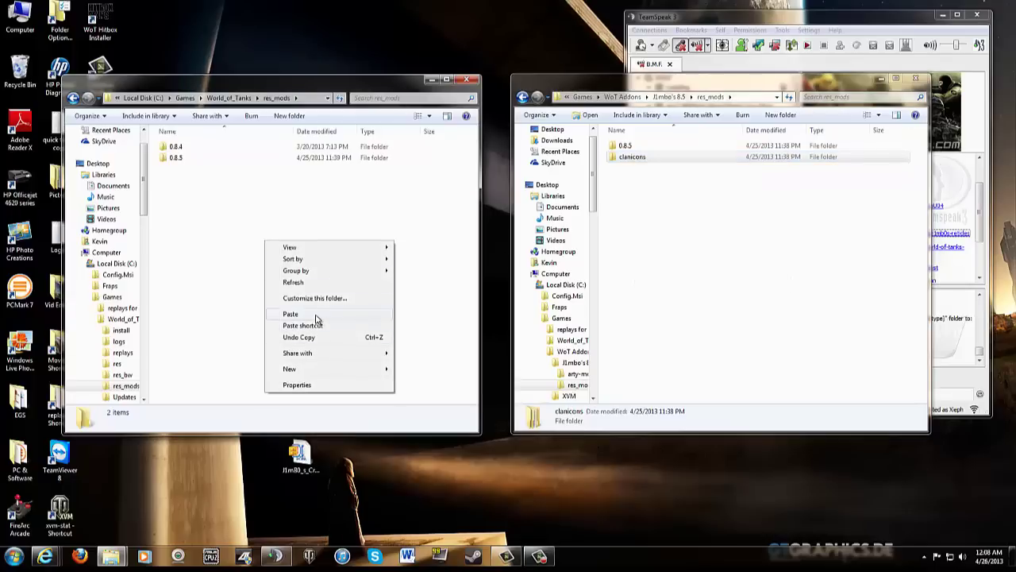
{"action": "left_click", "coordinate": [291, 315]}
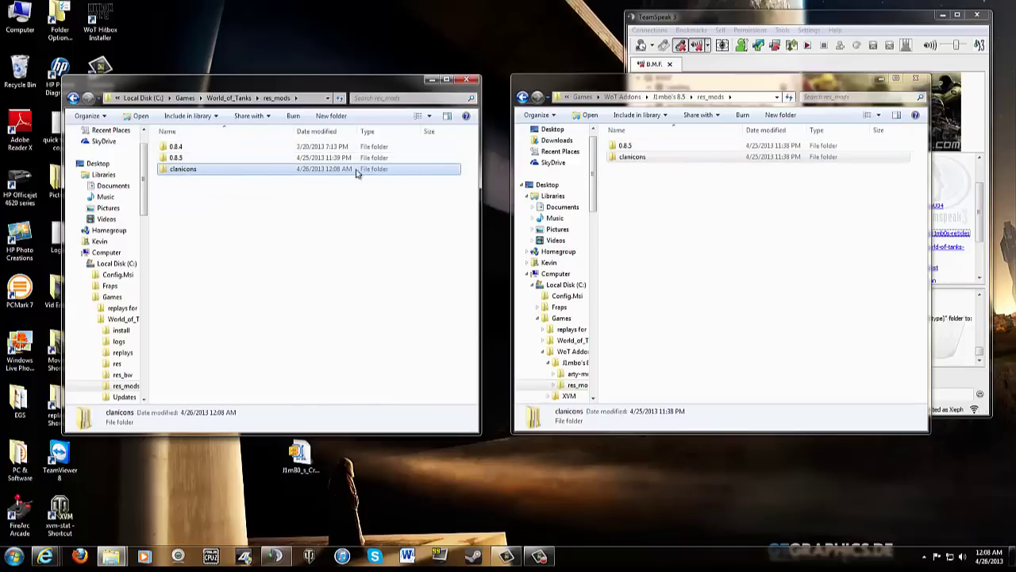
Open the mod's 0.8.5\gui\flash folder, then return both windows to their res_mods folders
{"action": "double_click", "coordinate": [638, 148]}
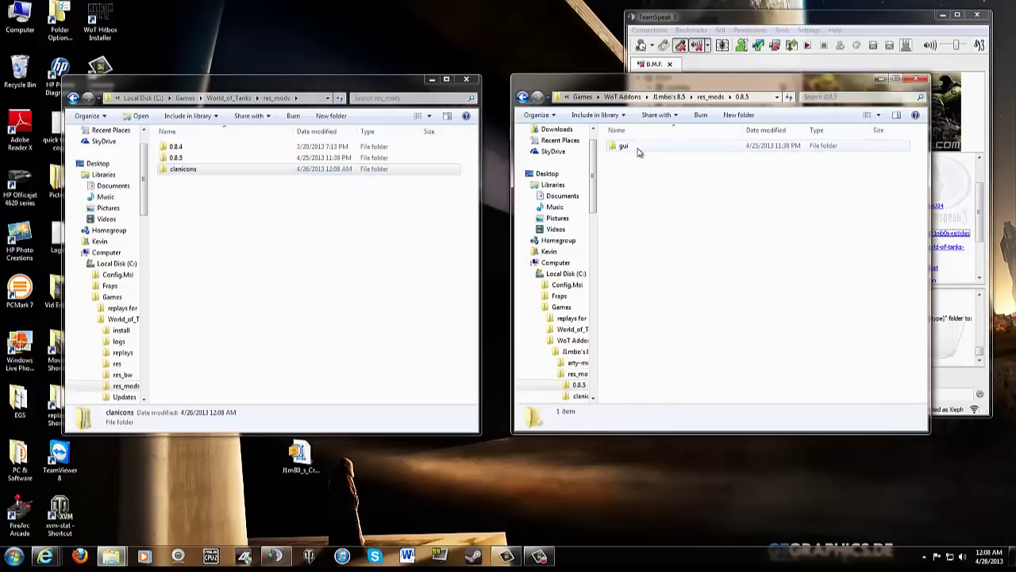
{"action": "double_click", "coordinate": [636, 148]}
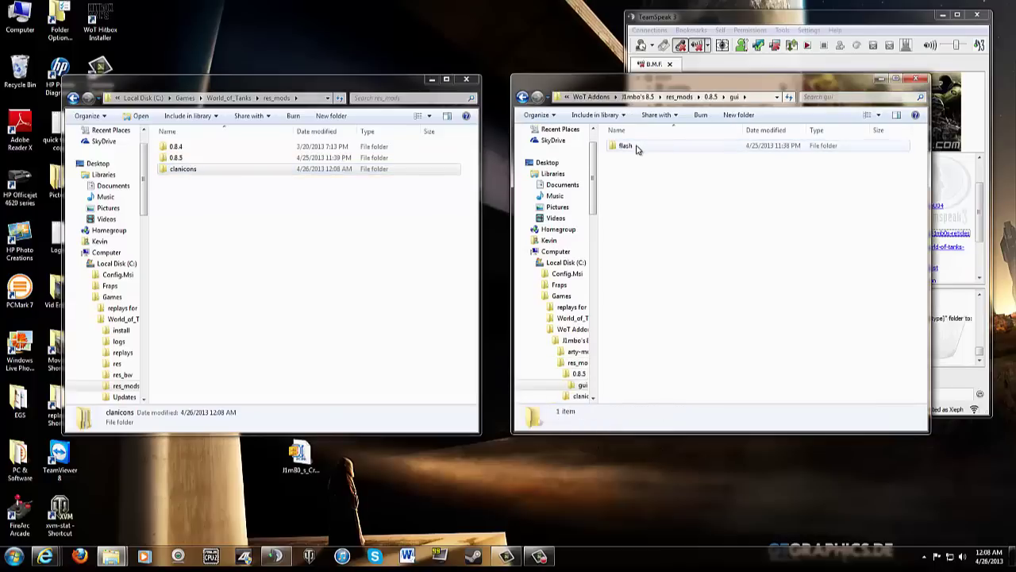
{"action": "double_click", "coordinate": [636, 147]}
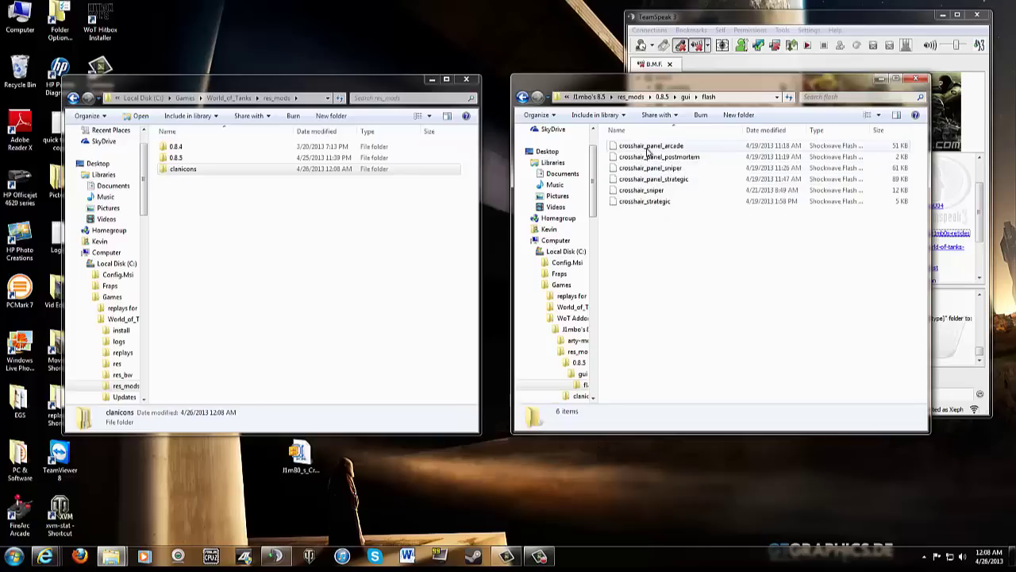
{"action": "double_click", "coordinate": [178, 159]}
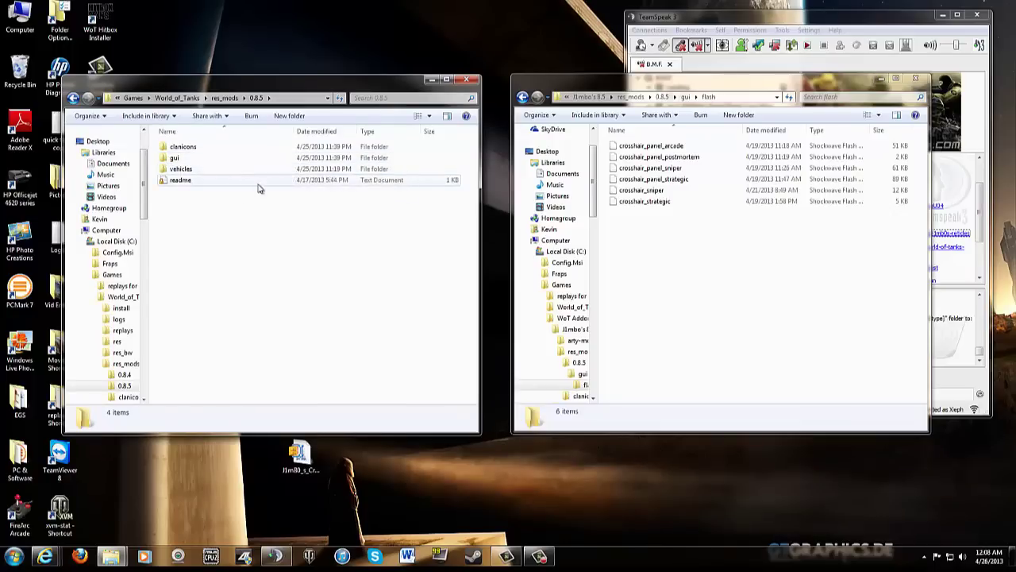
{"action": "left_click", "coordinate": [523, 97]}
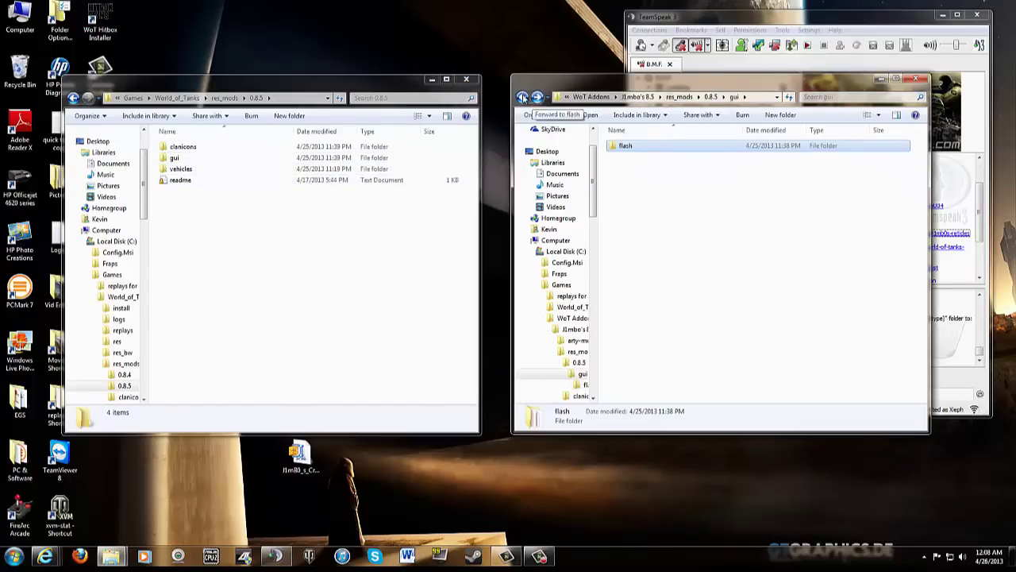
{"action": "left_click", "coordinate": [523, 97]}
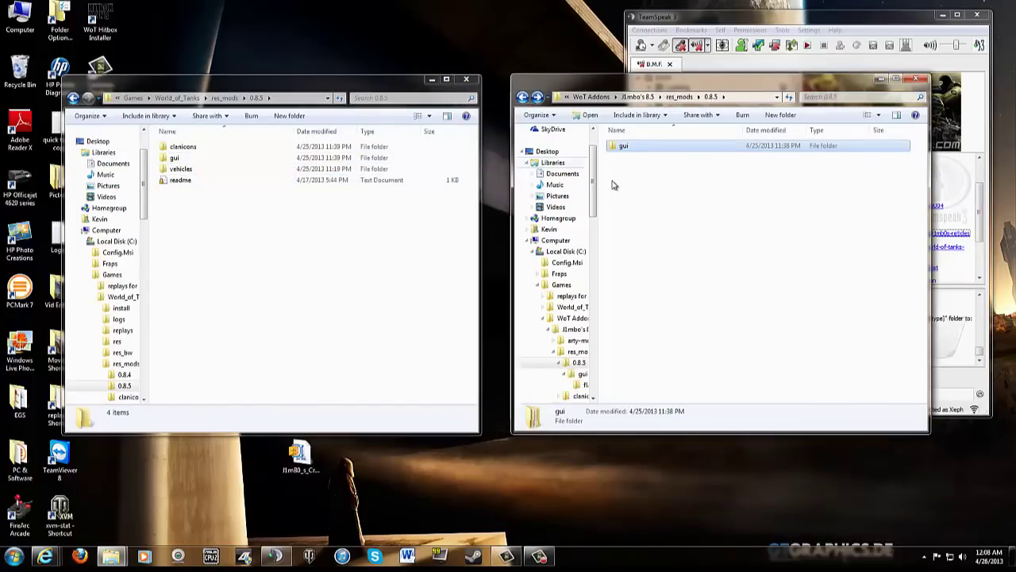
{"action": "left_click", "coordinate": [523, 97]}
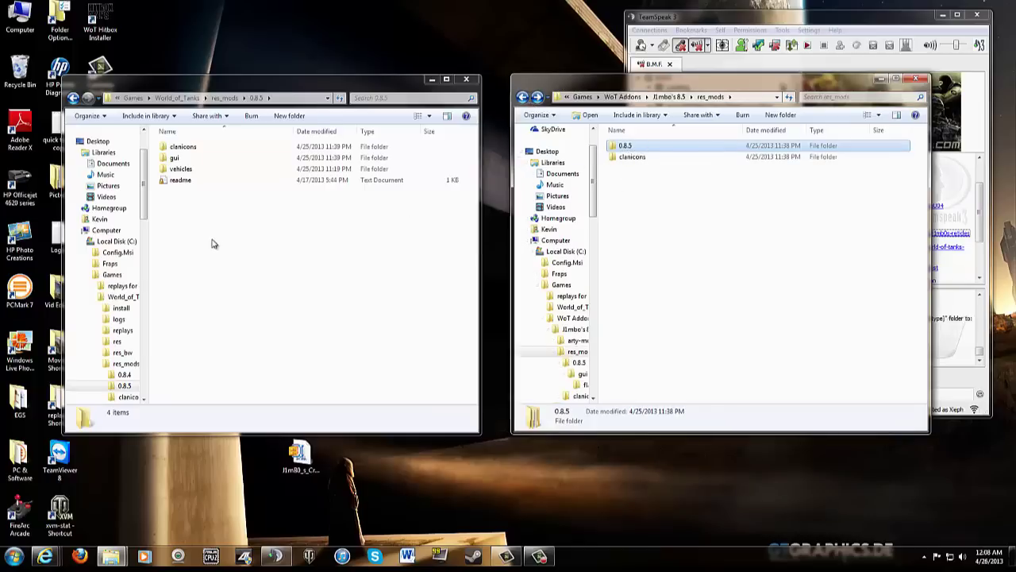
{"action": "left_click", "coordinate": [74, 98]}
{"action": "left_click", "coordinate": [74, 98]}
{"action": "left_click", "coordinate": [74, 97]}
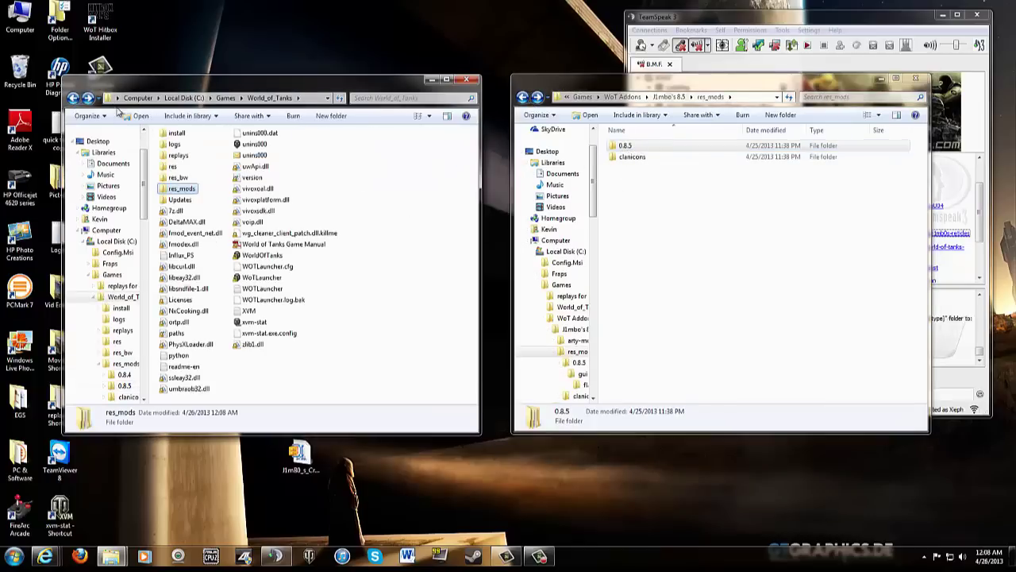
{"action": "left_click", "coordinate": [88, 98]}
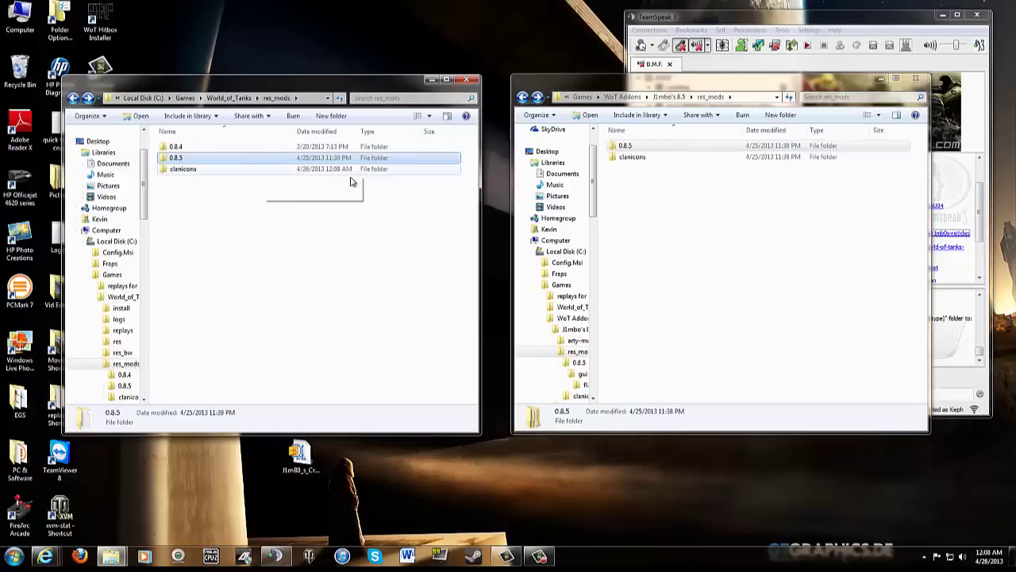
Open 0.8.5\gui\flash in both the mod's and the game's res_mods windows
{"action": "double_click", "coordinate": [648, 147]}
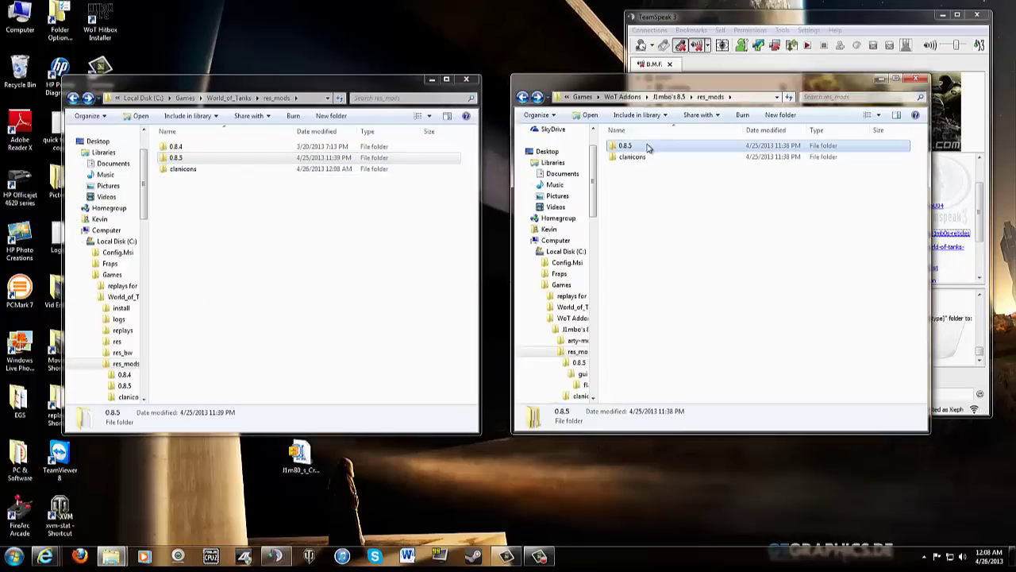
{"action": "double_click", "coordinate": [648, 146]}
{"action": "double_click", "coordinate": [648, 147]}
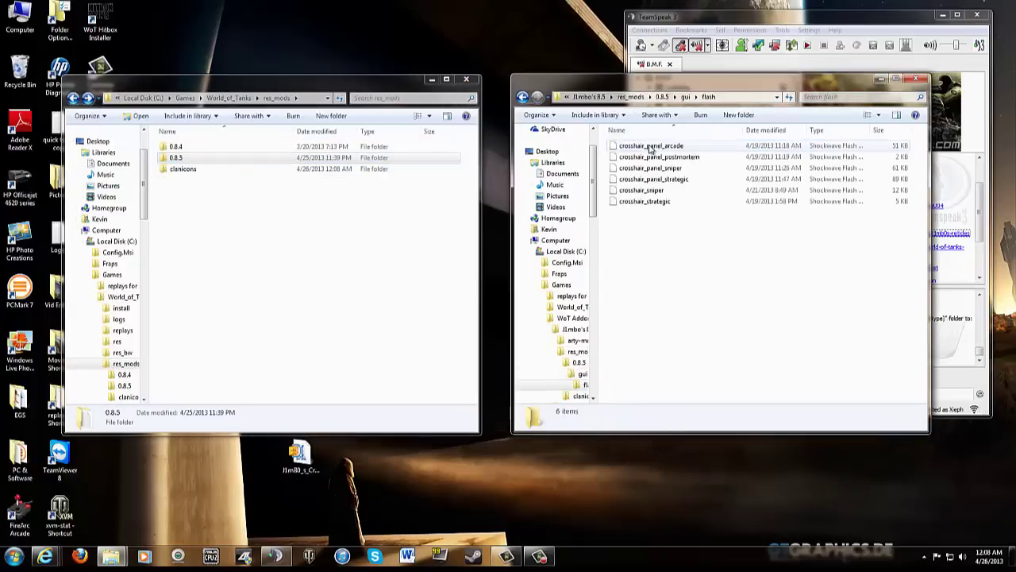
{"action": "double_click", "coordinate": [209, 158]}
{"action": "double_click", "coordinate": [209, 158]}
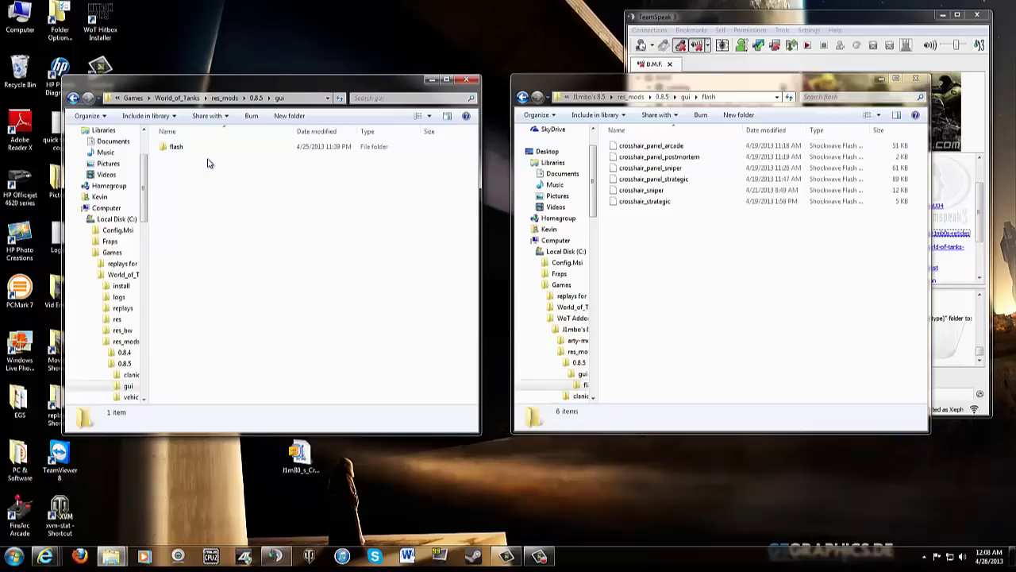
{"action": "double_click", "coordinate": [207, 148]}
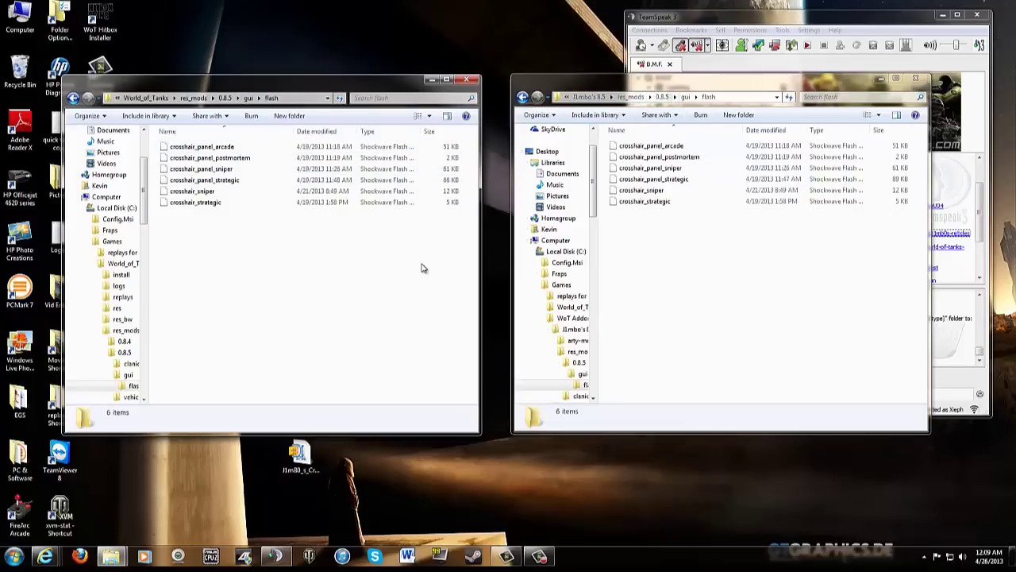
Go back to the crosshair mod's top folder and open arty-mode\medium
{"action": "left_click", "coordinate": [523, 96]}
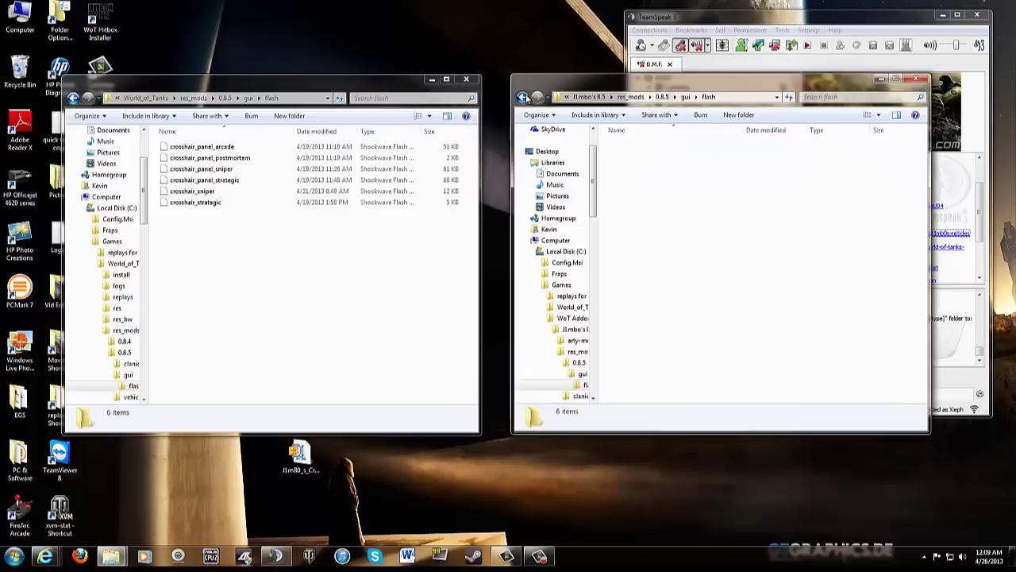
{"action": "left_click", "coordinate": [523, 97]}
{"action": "left_click", "coordinate": [523, 97]}
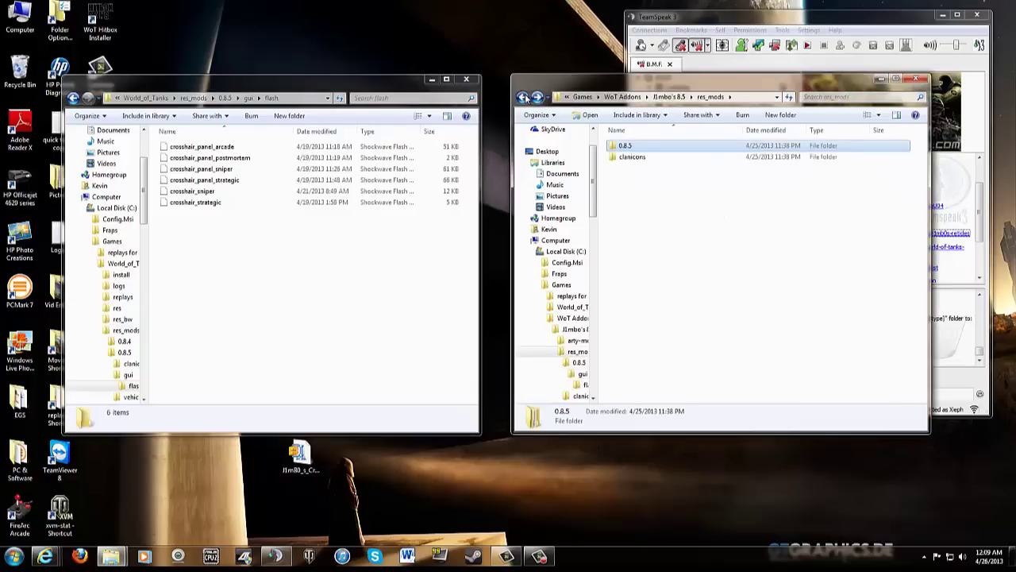
{"action": "left_click", "coordinate": [523, 96]}
{"action": "left_click", "coordinate": [634, 148]}
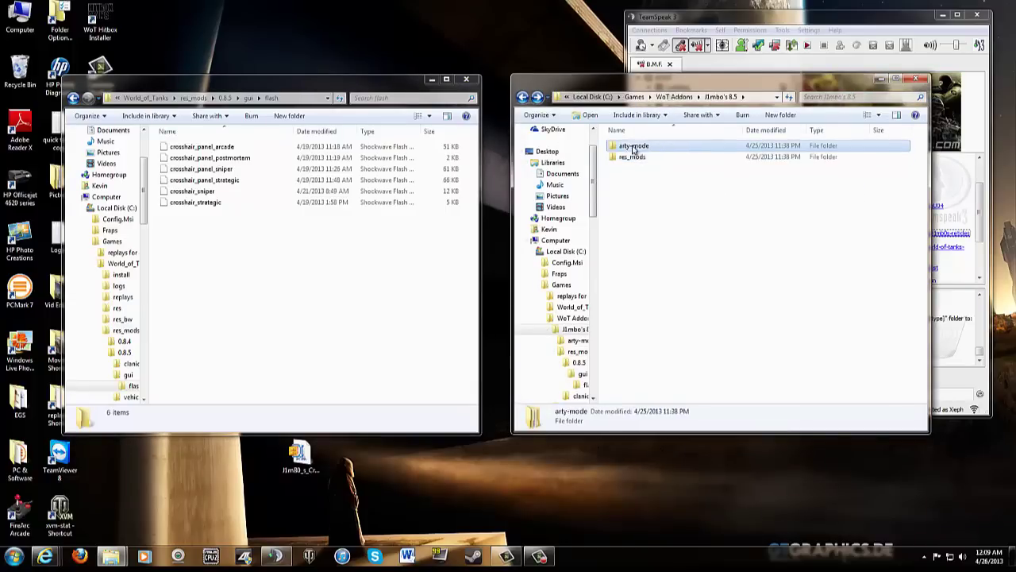
{"action": "double_click", "coordinate": [634, 148]}
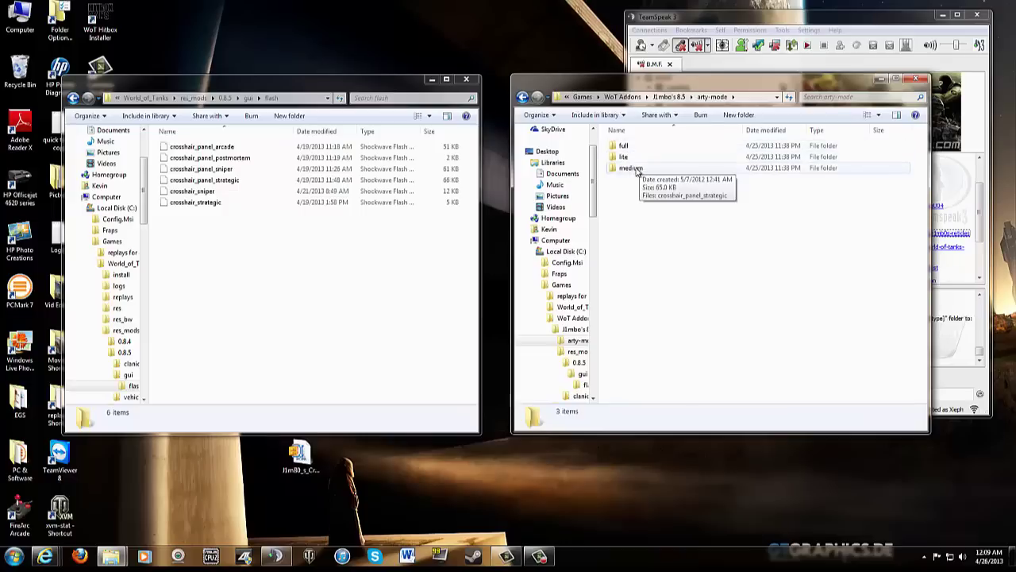
{"action": "double_click", "coordinate": [632, 169]}
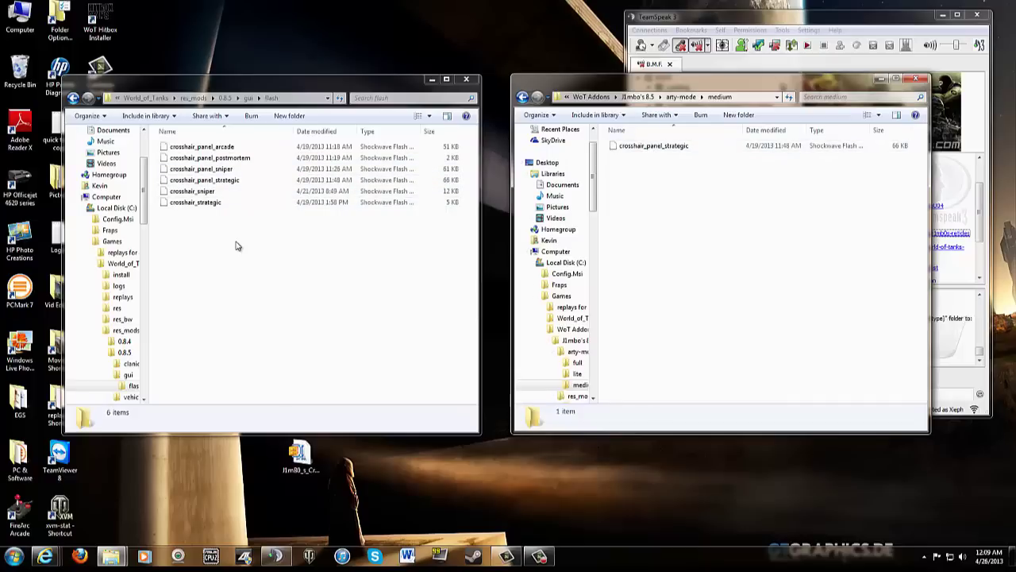
Copy crosshair_panel_strategic into the game's flash folder, replacing the existing file, then close that window
{"action": "left_click", "coordinate": [667, 151]}
{"action": "right_click", "coordinate": [667, 151]}
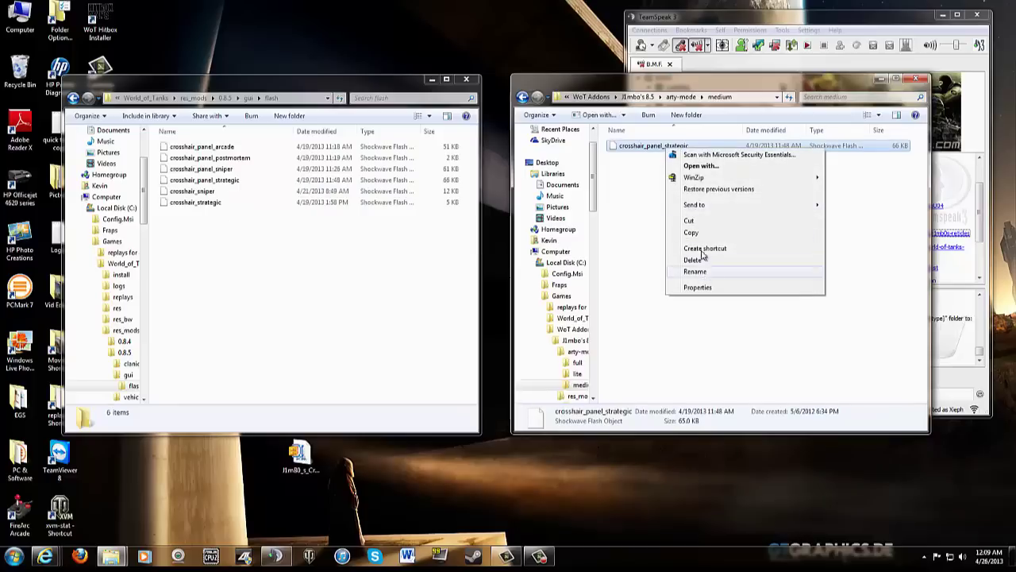
{"action": "left_click", "coordinate": [703, 233]}
{"action": "right_click", "coordinate": [175, 237]}
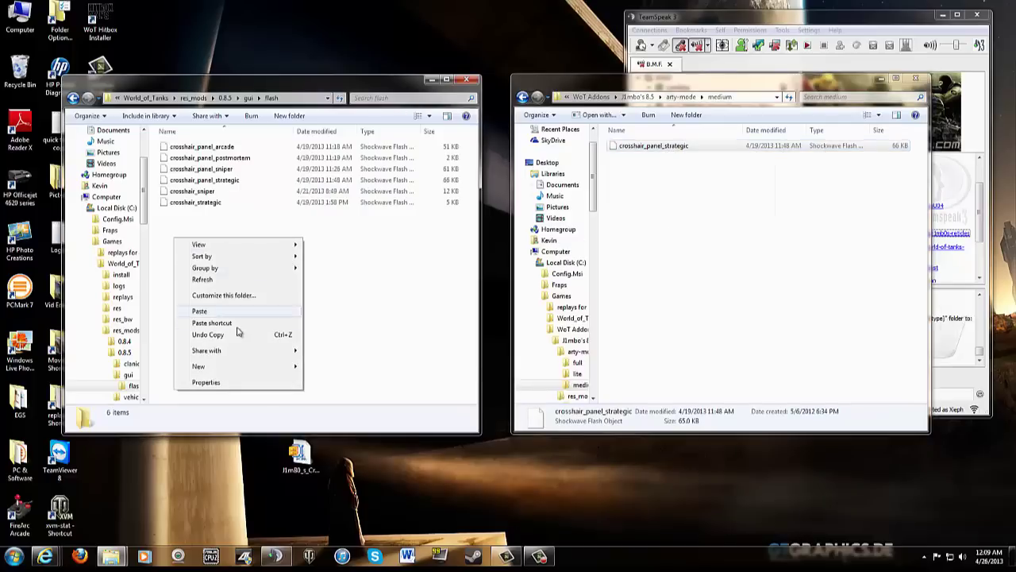
{"action": "left_click", "coordinate": [233, 312]}
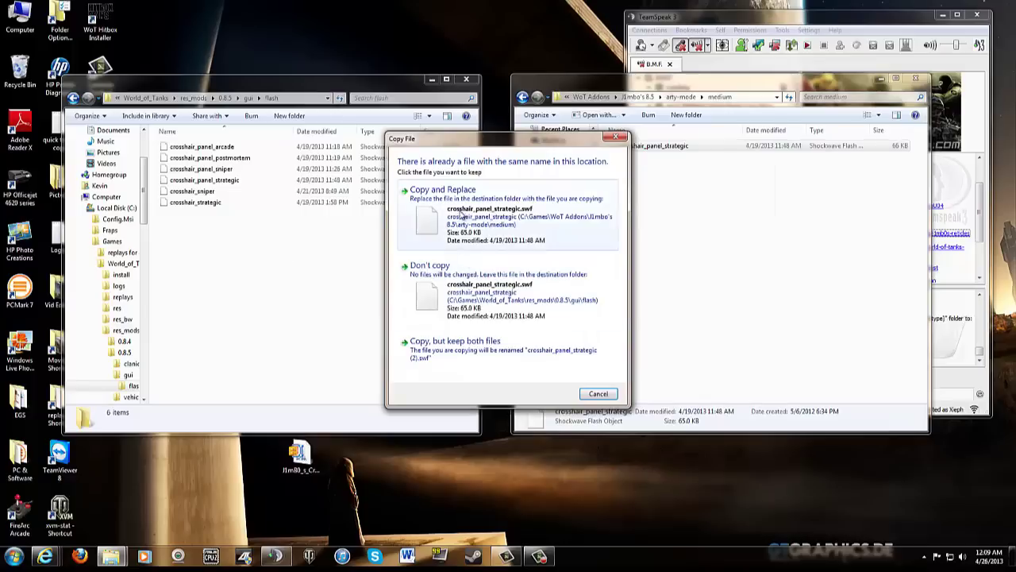
{"action": "left_click", "coordinate": [464, 212]}
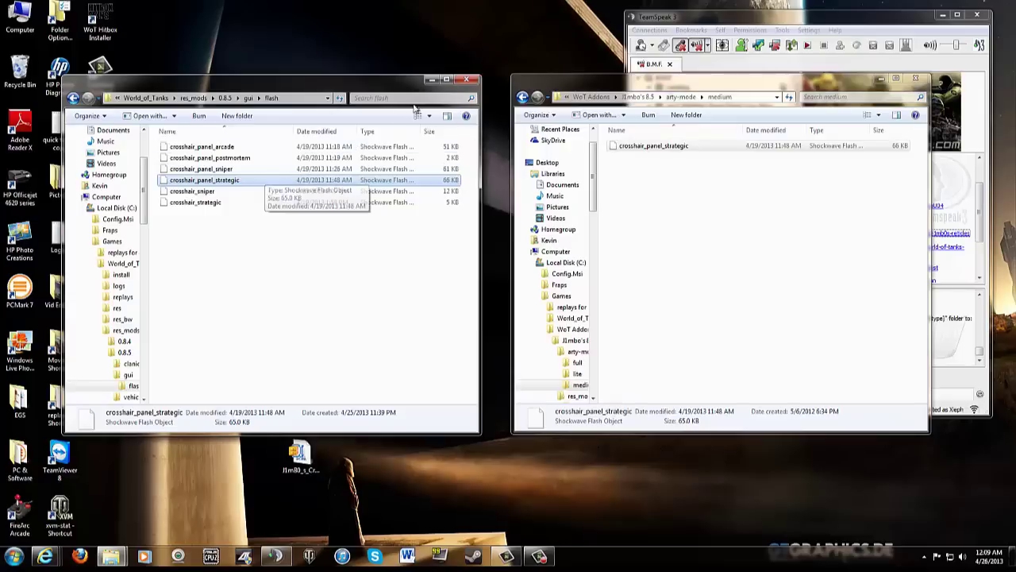
{"action": "left_click", "coordinate": [471, 79]}
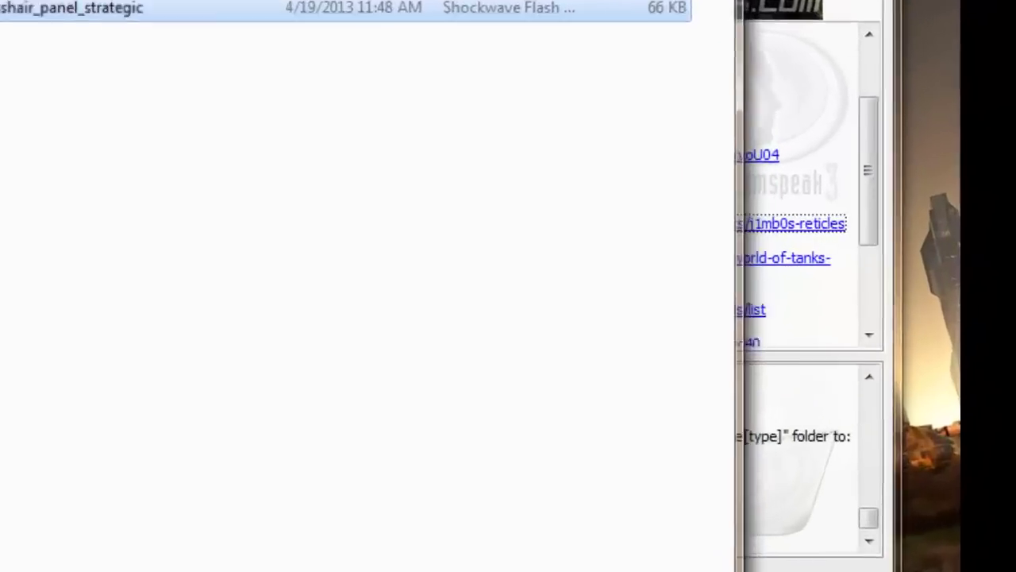
Close the arty-mode medium window and open the HitBoxInstaller ADDON link in the channel description
{"action": "left_click", "coordinate": [862, 9]}
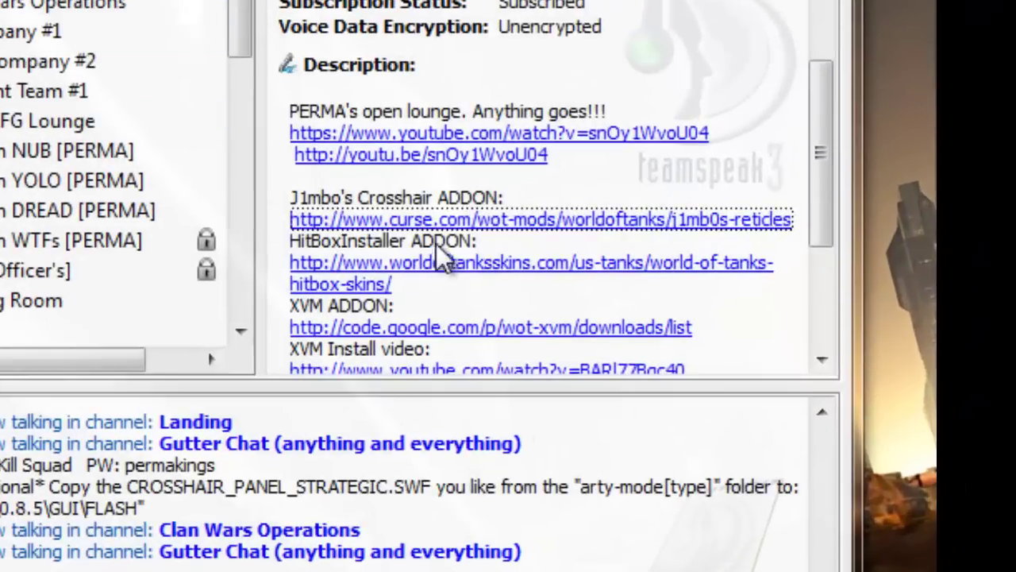
{"action": "left_click", "coordinate": [386, 277]}
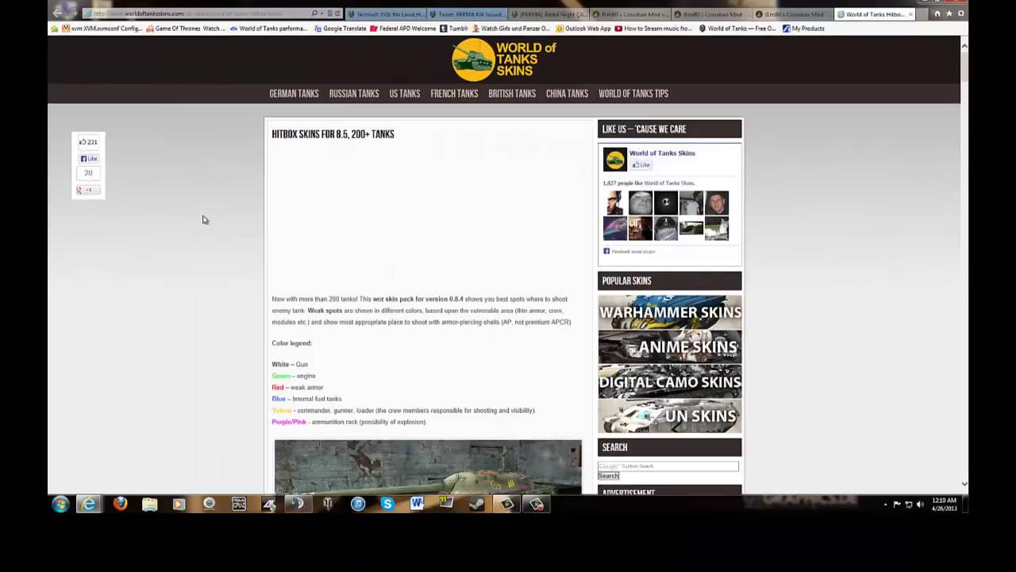
Scroll the World of Tanks Skins page down to the colour legend and example tank picture
{"action": "scroll", "coordinate": [203, 218], "scroll_direction": "down", "scroll_amount": 4}
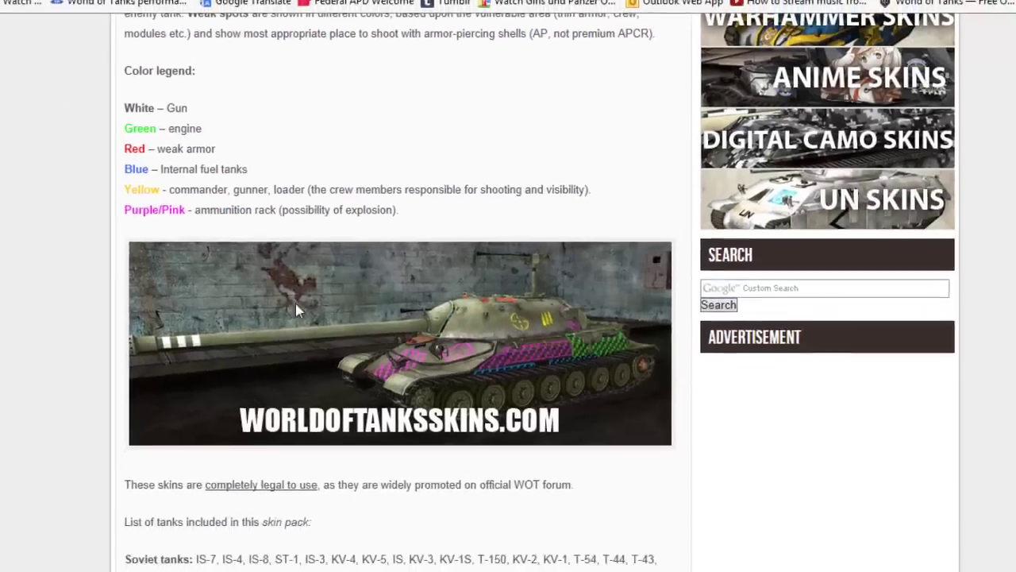
Download hitboxskins.exe from the skins page, then close the page and minimise Internet Explorer
{"action": "scroll", "coordinate": [369, 272], "scroll_direction": "down", "scroll_amount": 10}
{"action": "scroll", "coordinate": [369, 272], "scroll_direction": "down", "scroll_amount": 3}
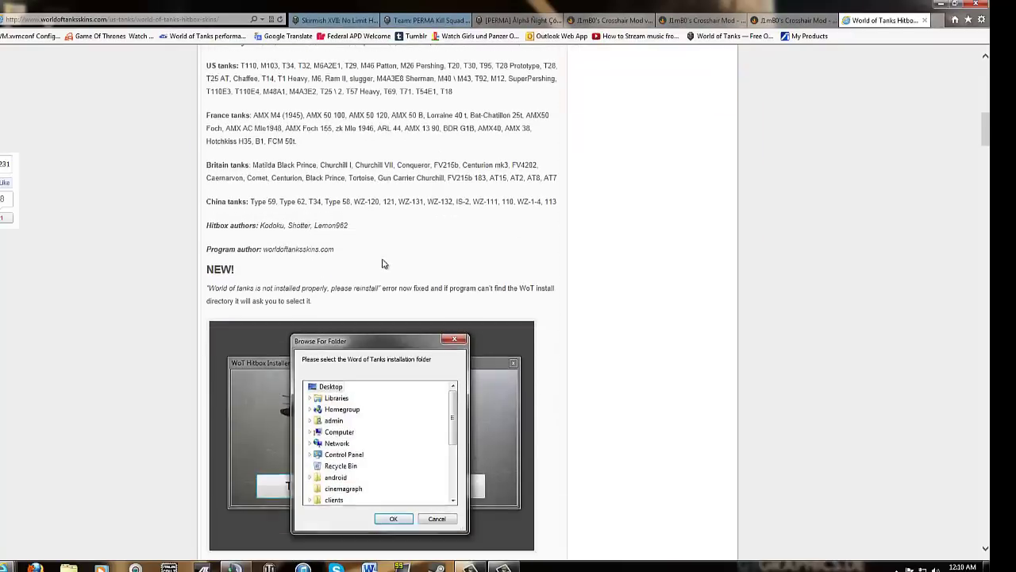
{"action": "scroll", "coordinate": [323, 258], "scroll_direction": "down", "scroll_amount": 3}
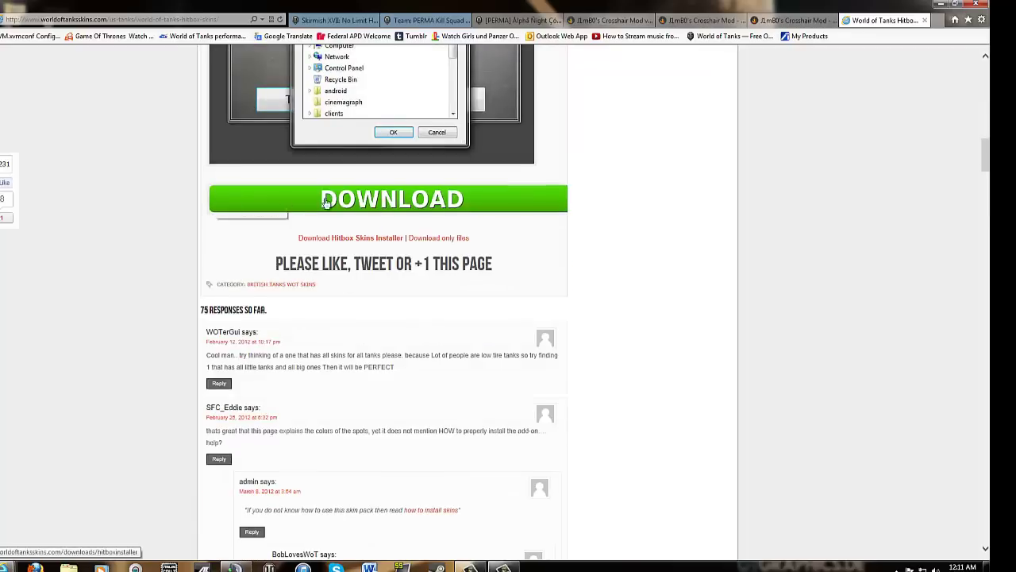
{"action": "left_click", "coordinate": [426, 200]}
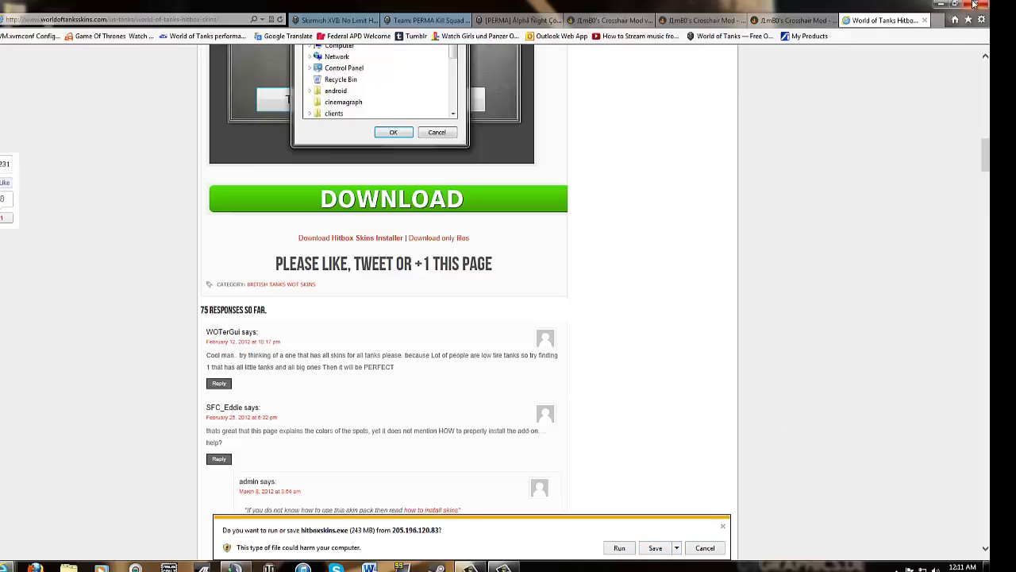
{"action": "left_click", "coordinate": [924, 20]}
{"action": "left_click", "coordinate": [941, 4]}
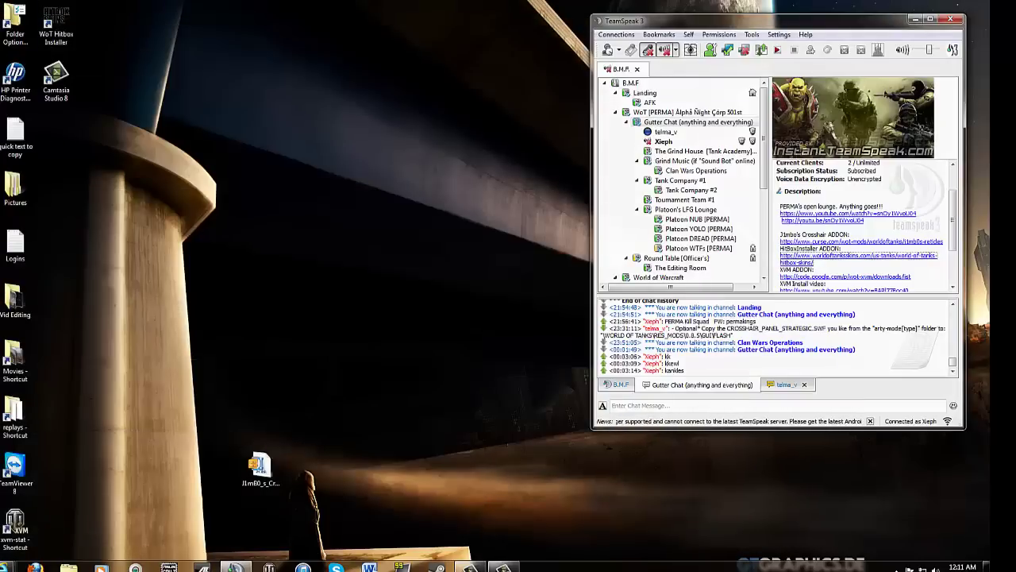
Open C:\Games\WoT Addons in Explorer and drag the window to the right
{"action": "key", "text": "super+e"}
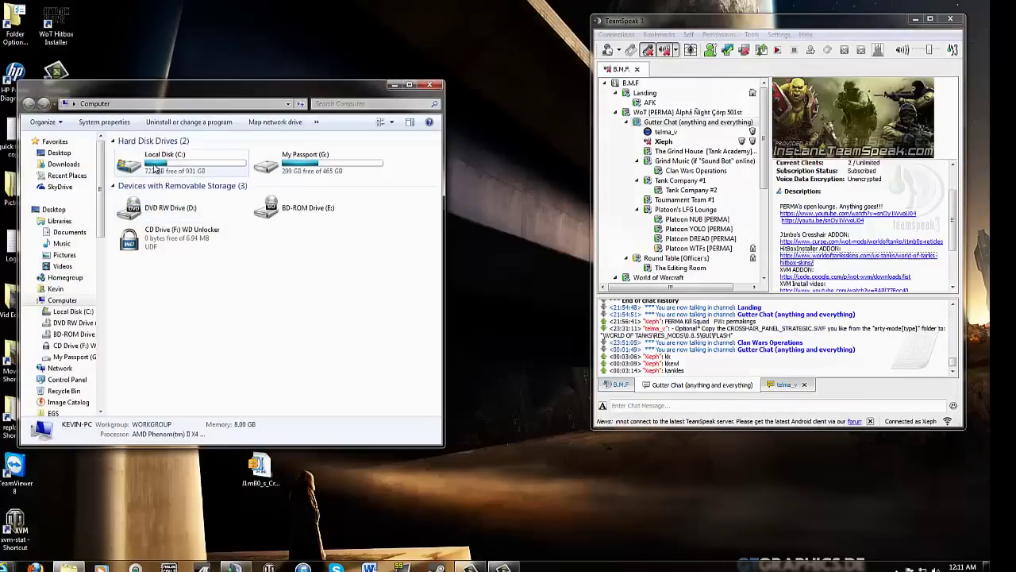
{"action": "double_click", "coordinate": [155, 169]}
{"action": "left_click", "coordinate": [150, 178]}
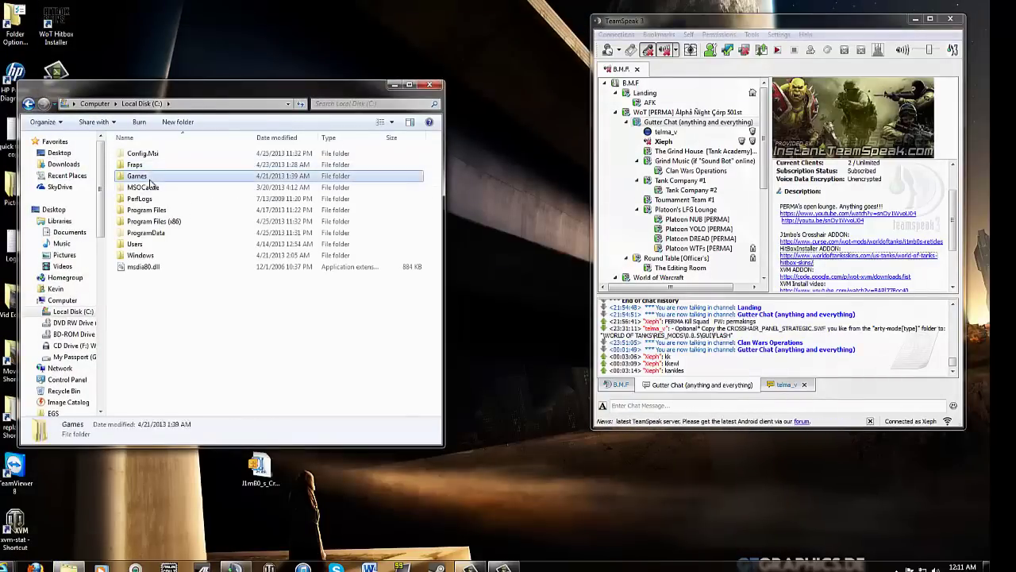
{"action": "double_click", "coordinate": [150, 178]}
{"action": "double_click", "coordinate": [147, 177]}
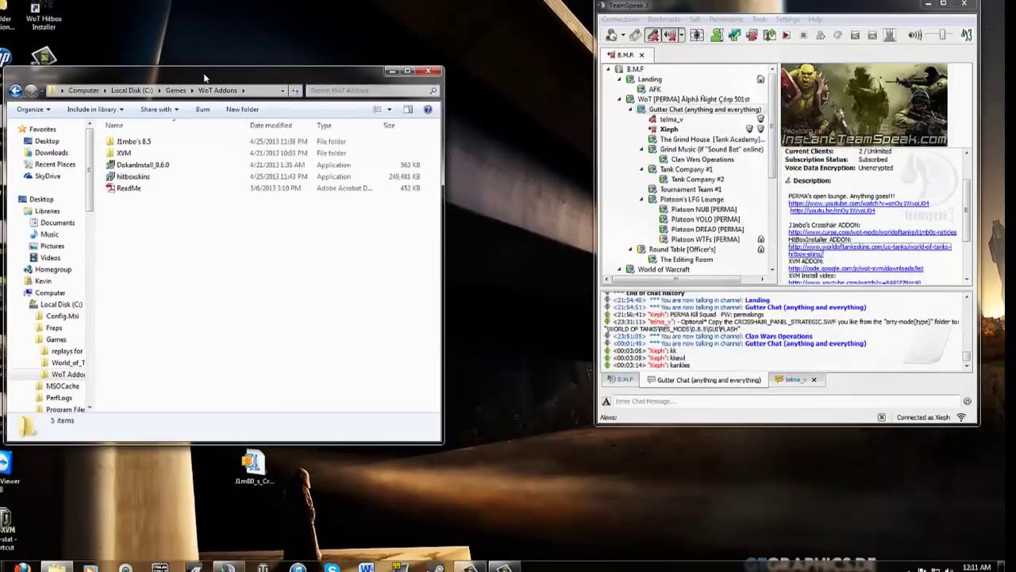
{"action": "left_click_drag", "start_coordinate": [204, 77], "coordinate": [360, 77]}
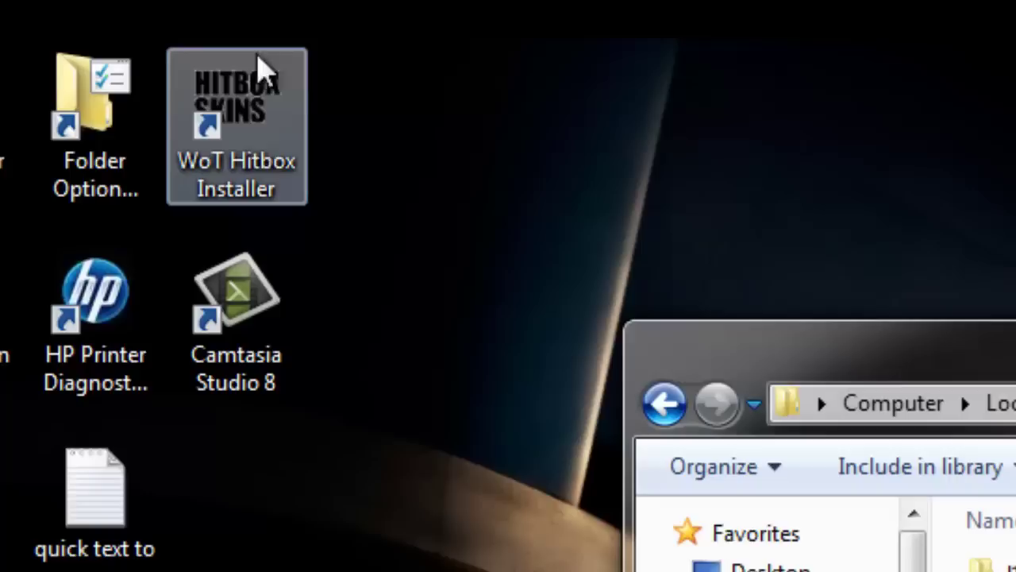
Launch WoT Hitbox Installer and install the hitbox skins, confirming the message
{"action": "double_click", "coordinate": [236, 112]}
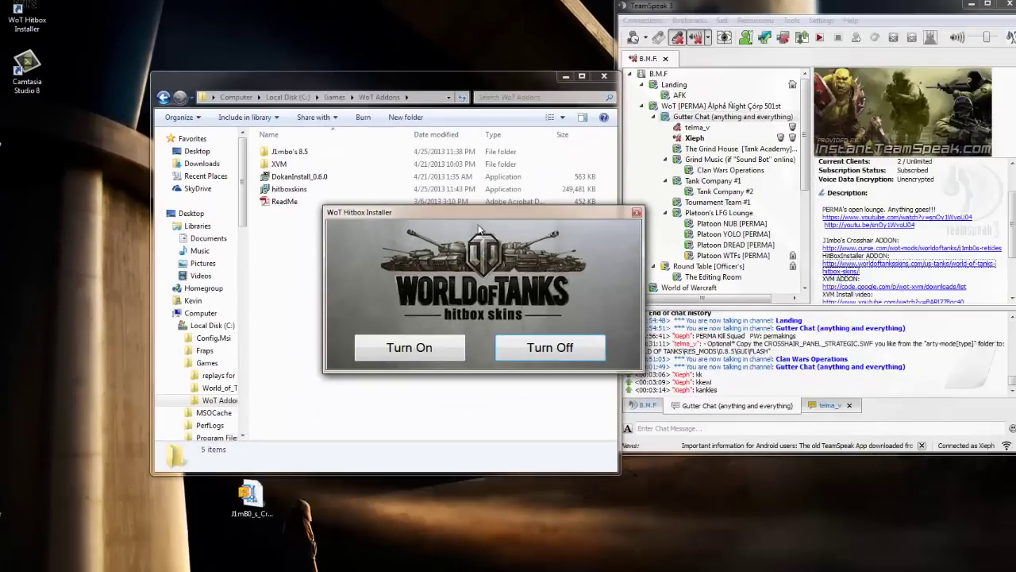
{"action": "left_click_drag", "start_coordinate": [455, 216], "coordinate": [357, 243]}
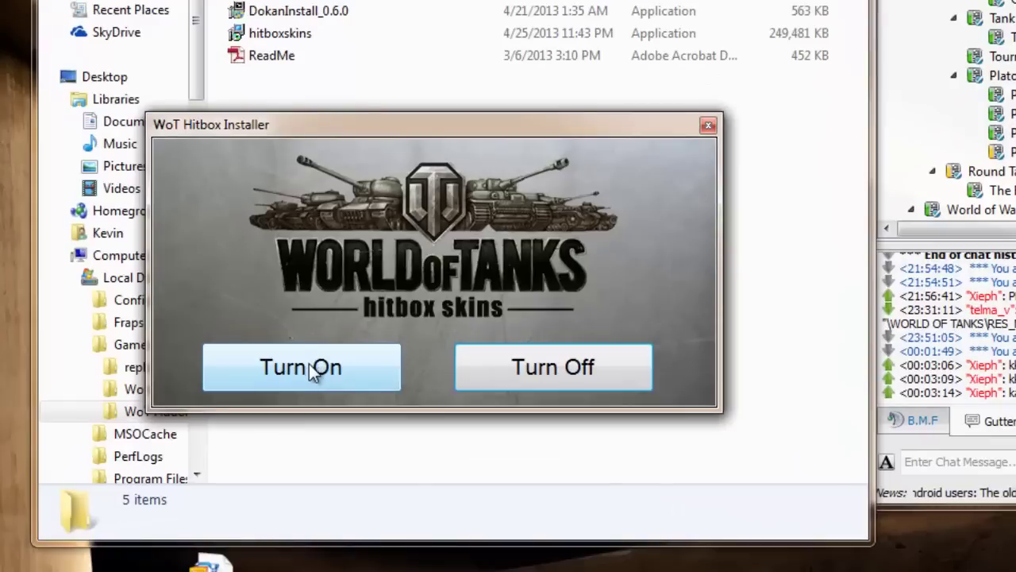
{"action": "left_click", "coordinate": [315, 370]}
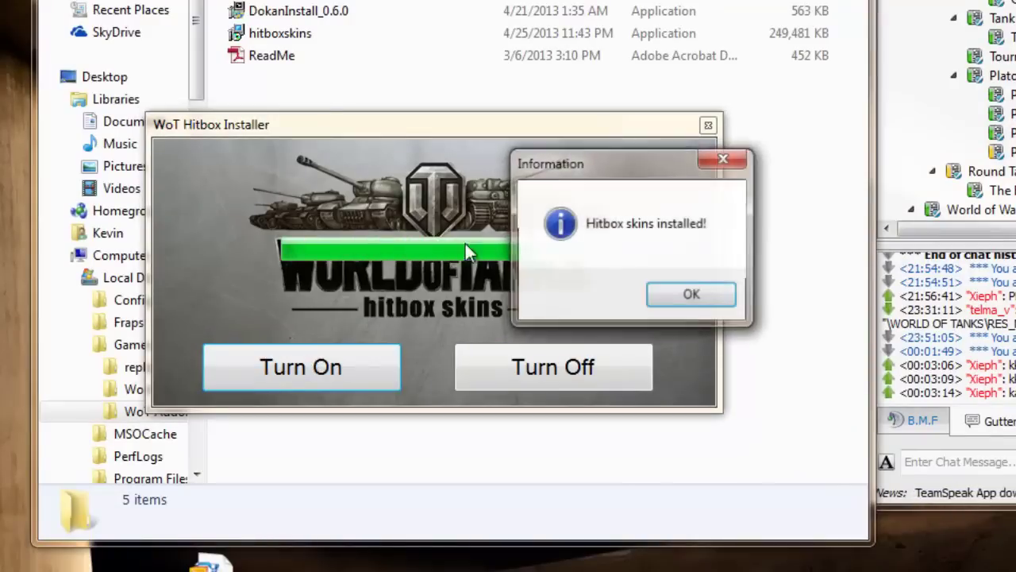
{"action": "left_click", "coordinate": [689, 296]}
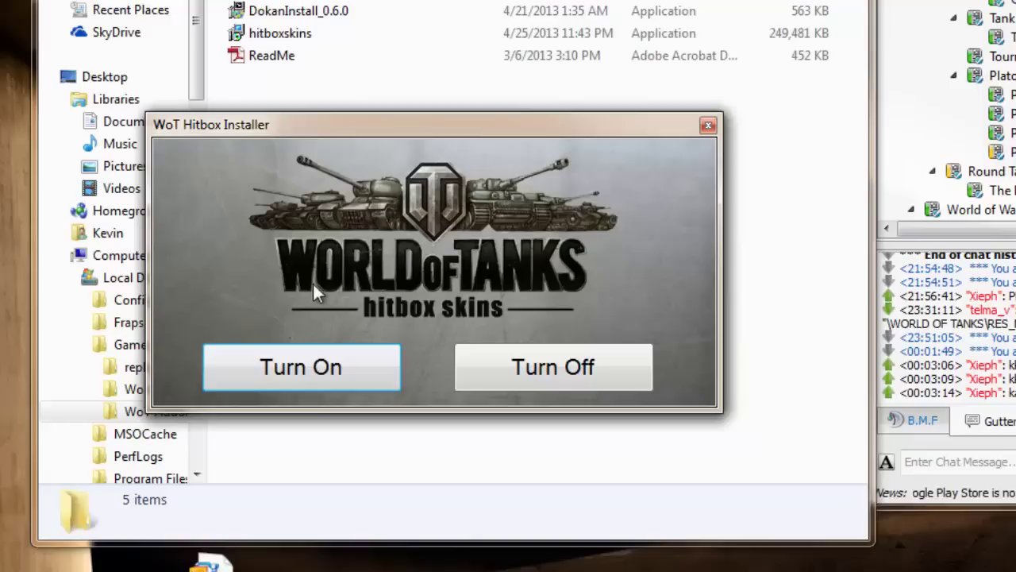
Turn the hitbox skins off and back on, confirming each message, then close the installer
{"action": "left_click", "coordinate": [607, 379]}
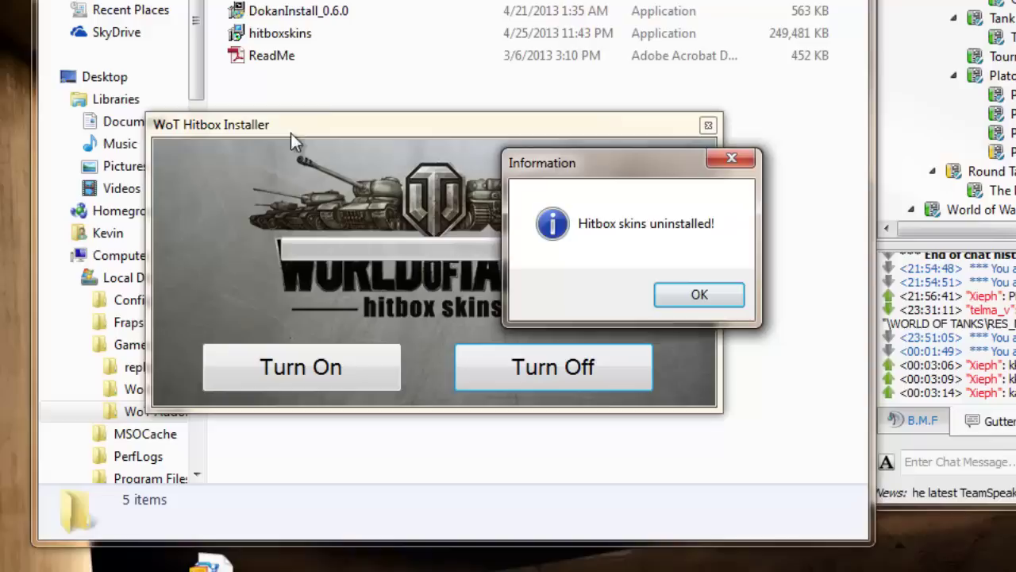
{"action": "left_click", "coordinate": [705, 296]}
{"action": "left_click", "coordinate": [318, 374]}
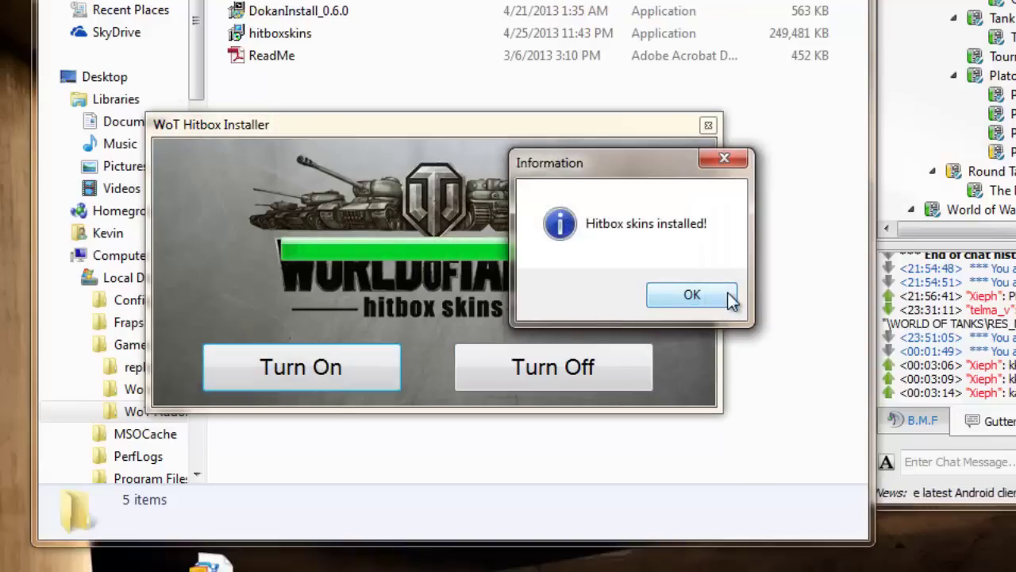
{"action": "left_click", "coordinate": [691, 295]}
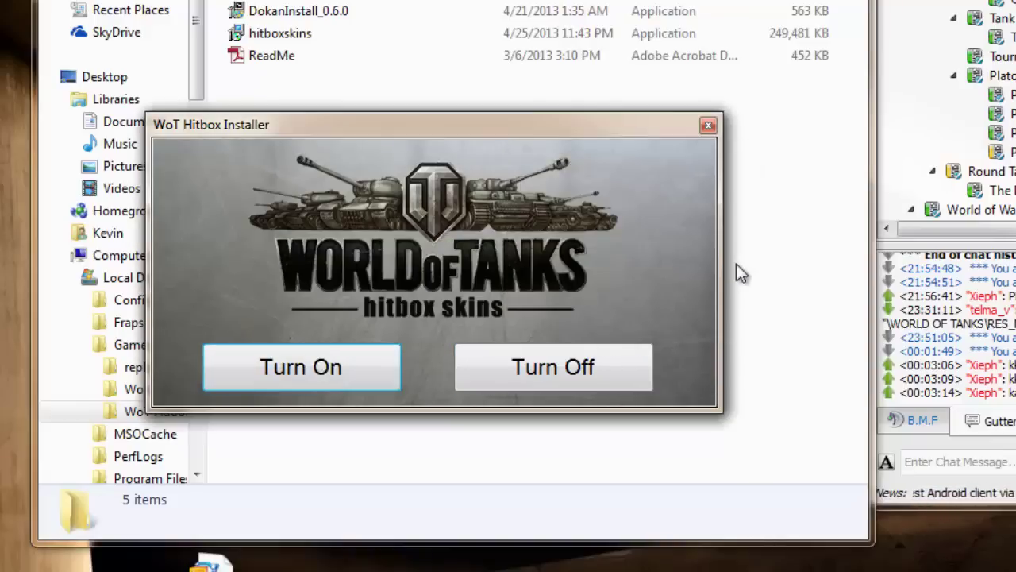
{"action": "left_click", "coordinate": [708, 128]}
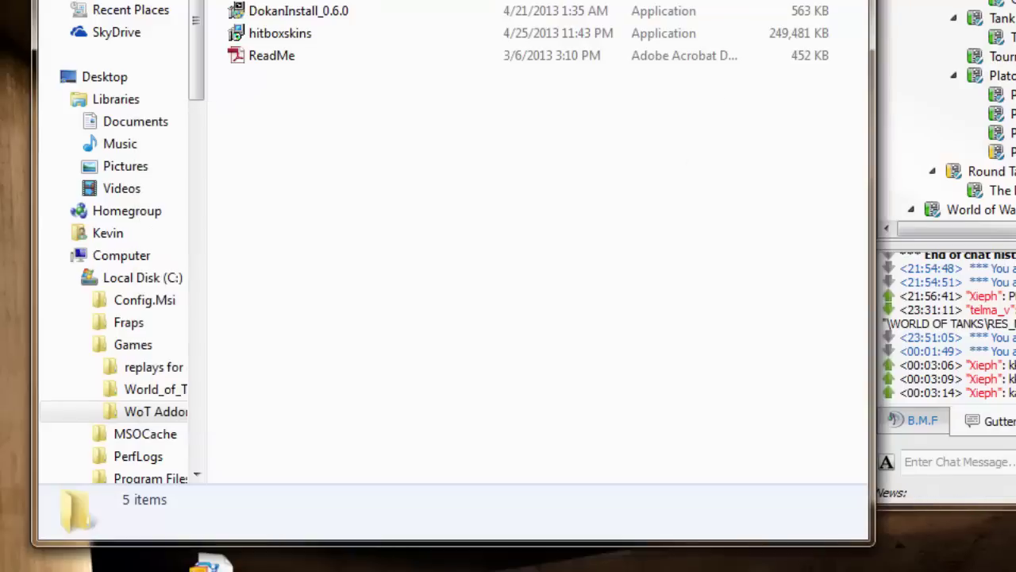
Close the WoT Addons Explorer window with Alt+F4
{"action": "key", "text": "alt+F4"}
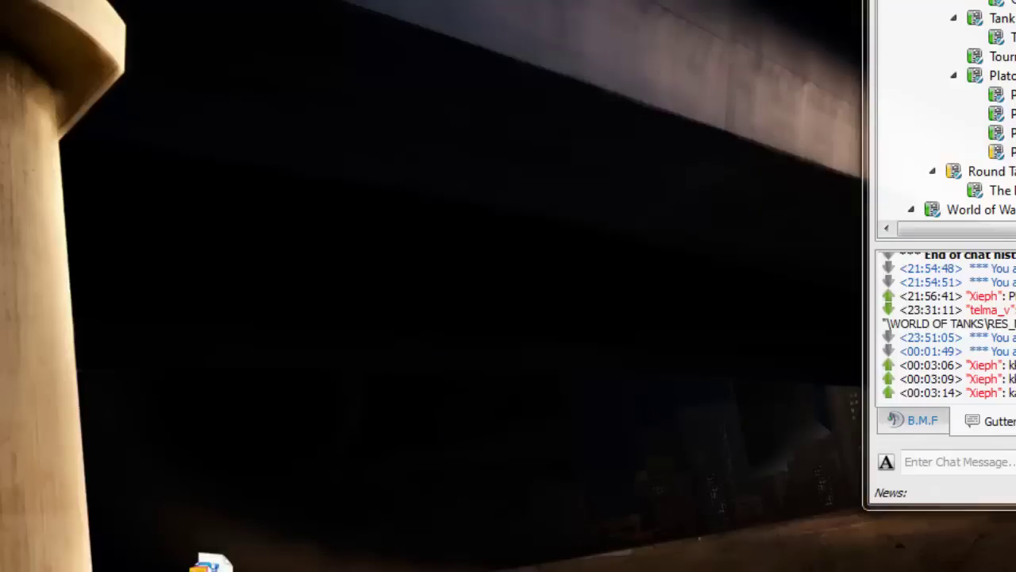